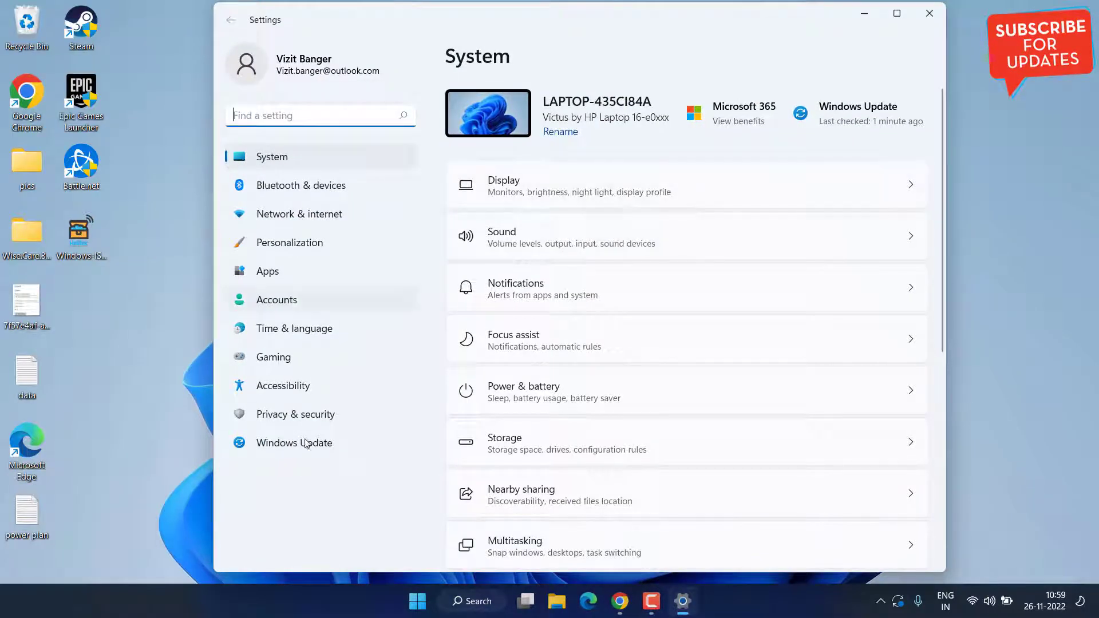
Check the Windows Update status page, then close Settings.
left_click(313, 450)
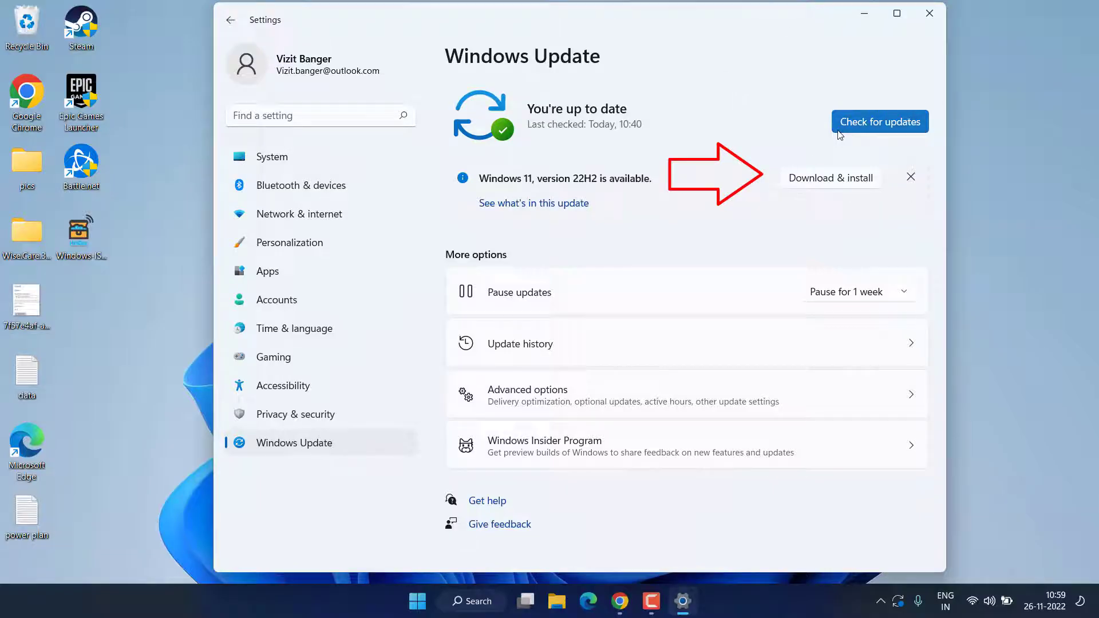
left_click(927, 14)
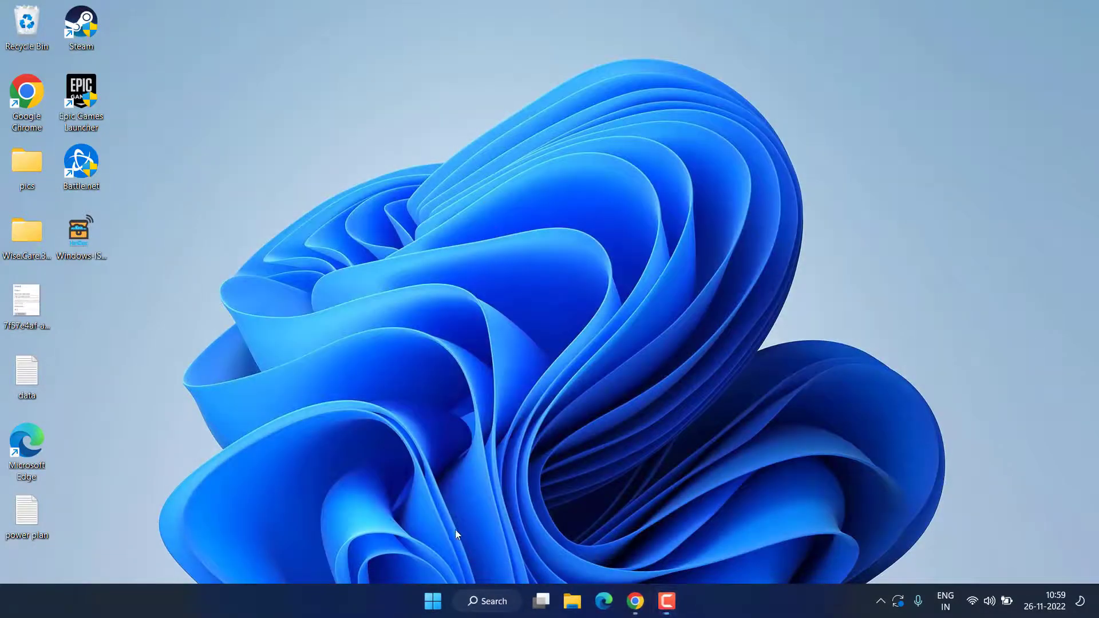
Launch the Services console via Run with services.msc.
right_click(433, 601)
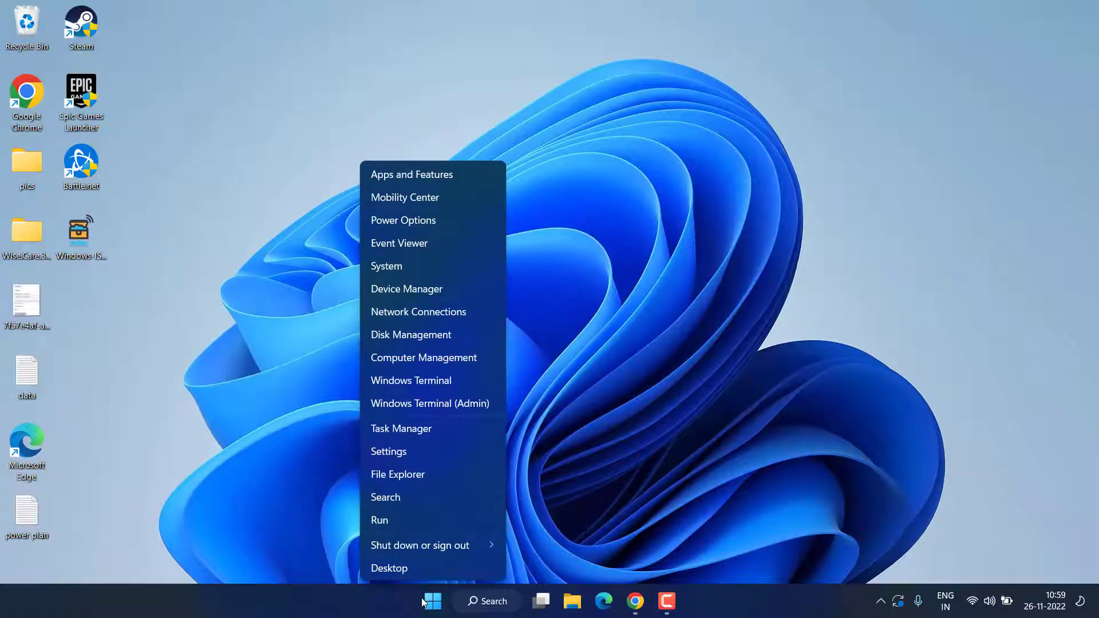
left_click(379, 522)
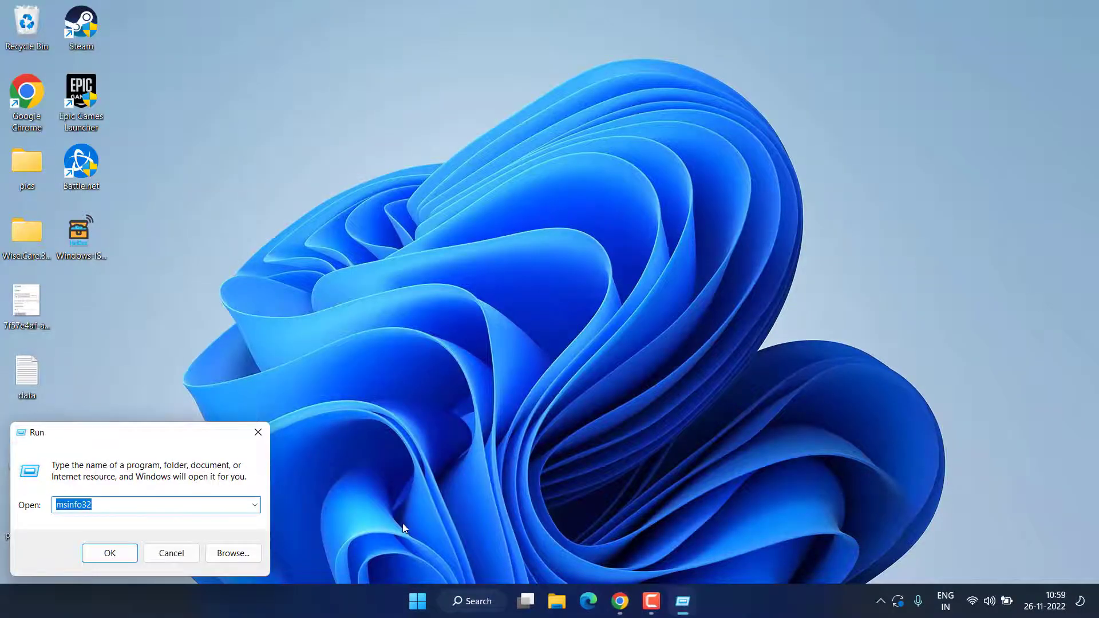
type("ser")
key("Down")
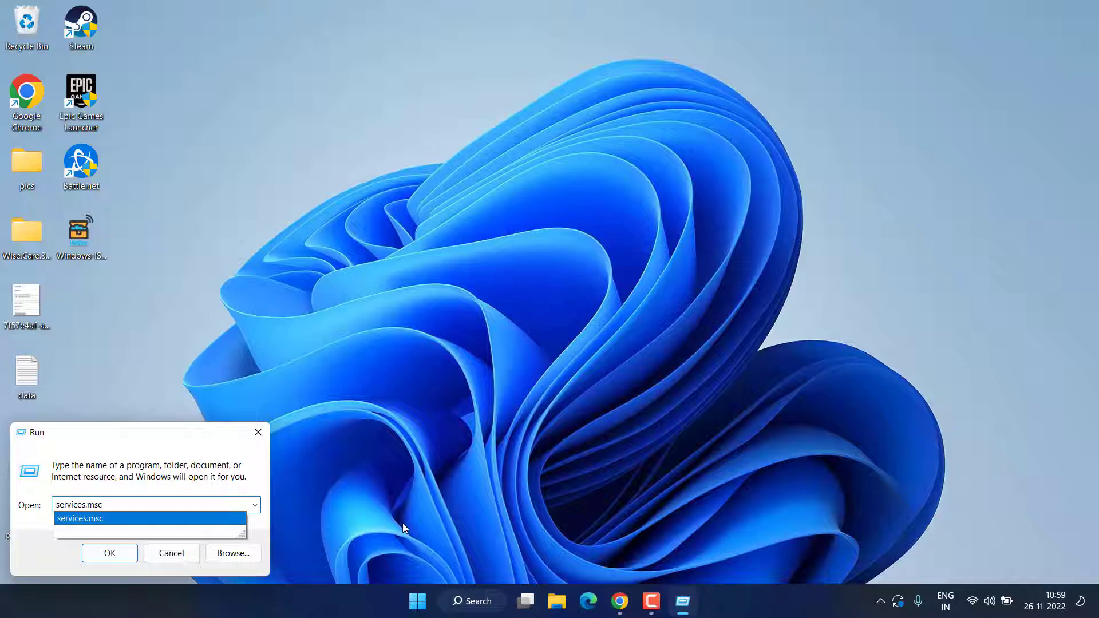
key("Return")
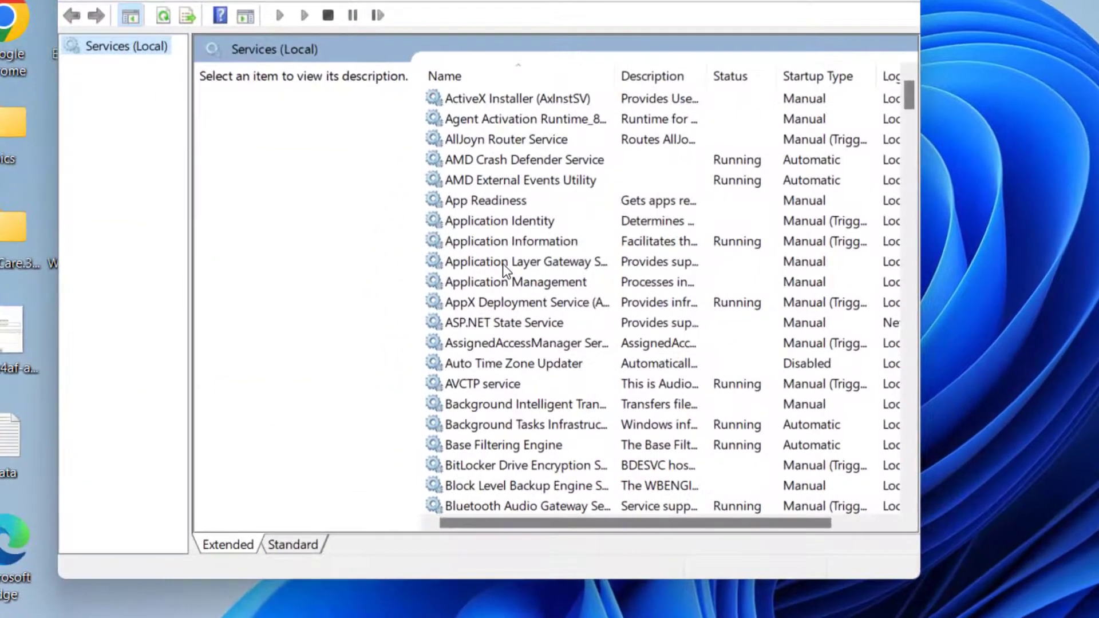
Locate the Bluetooth Support Service and bring up its properties.
left_click(502, 262)
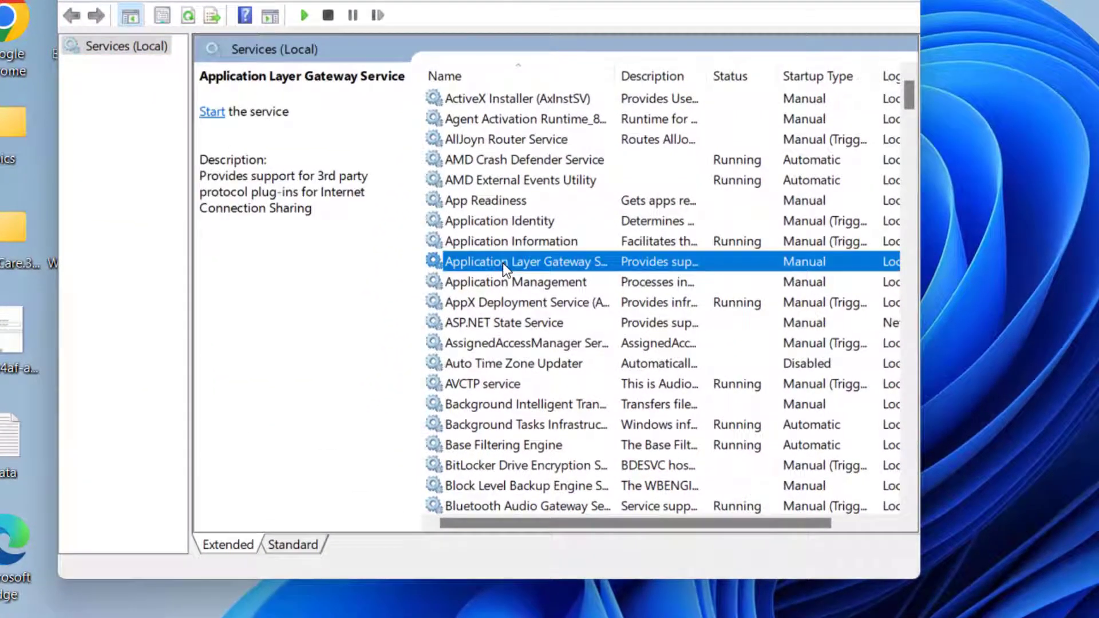
key("b")
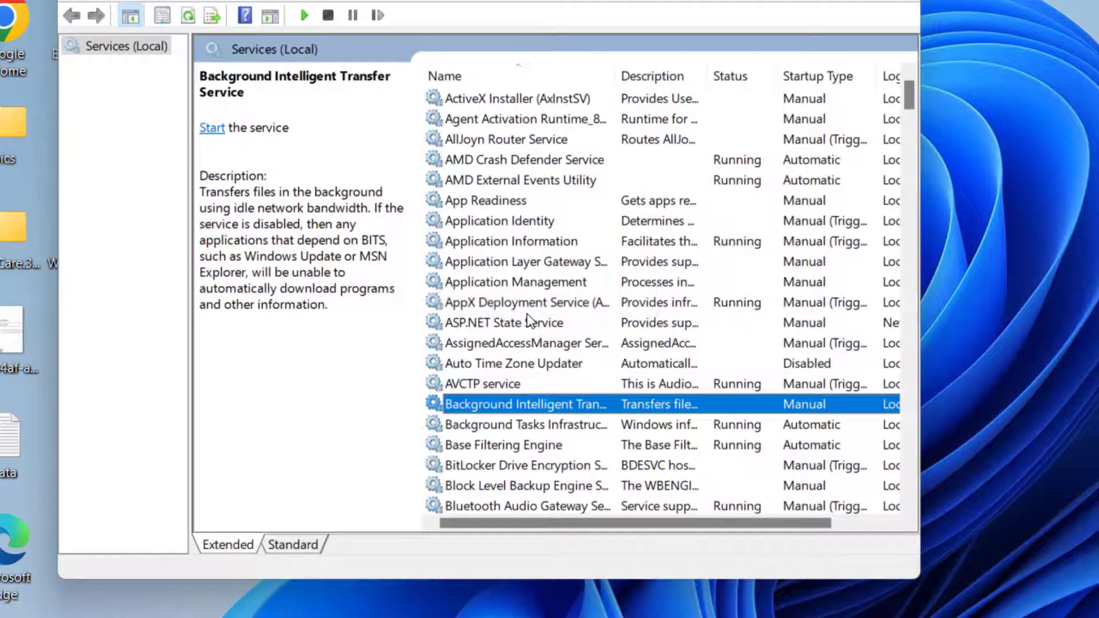
scroll(529, 321, "down", 1)
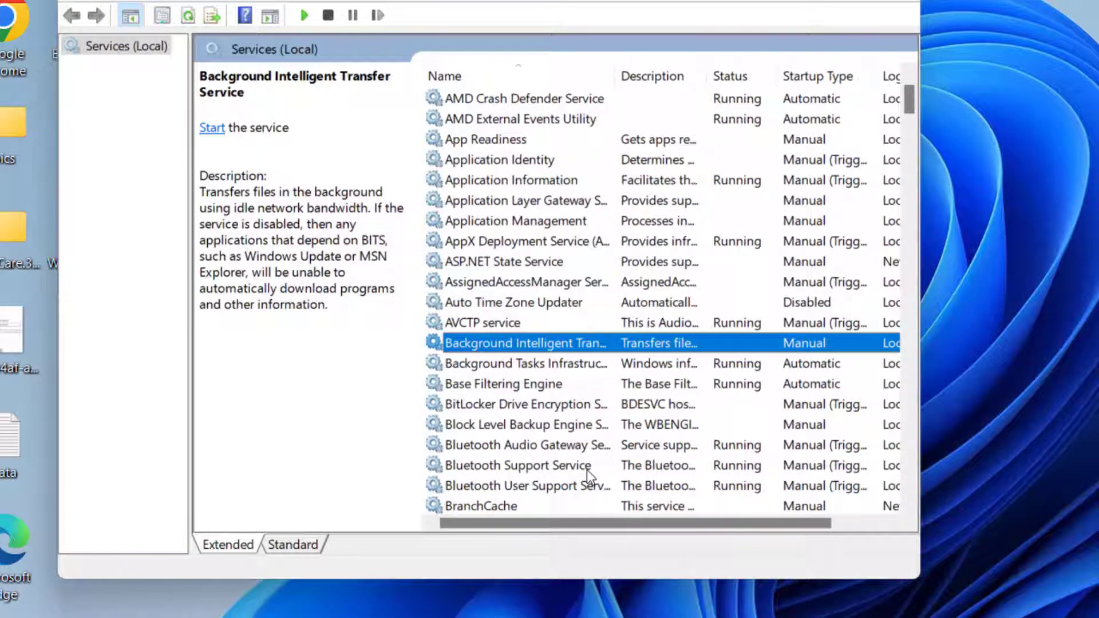
left_click(523, 465)
double_click(518, 468)
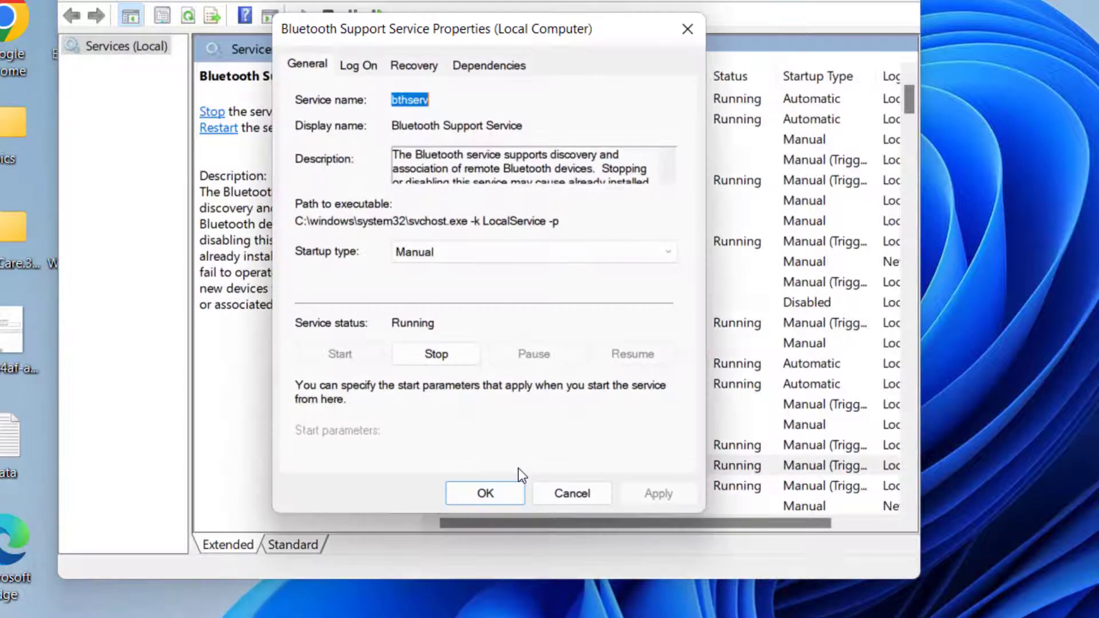
Set its startup type to Automatic, apply it, and close Services.
left_click(455, 249)
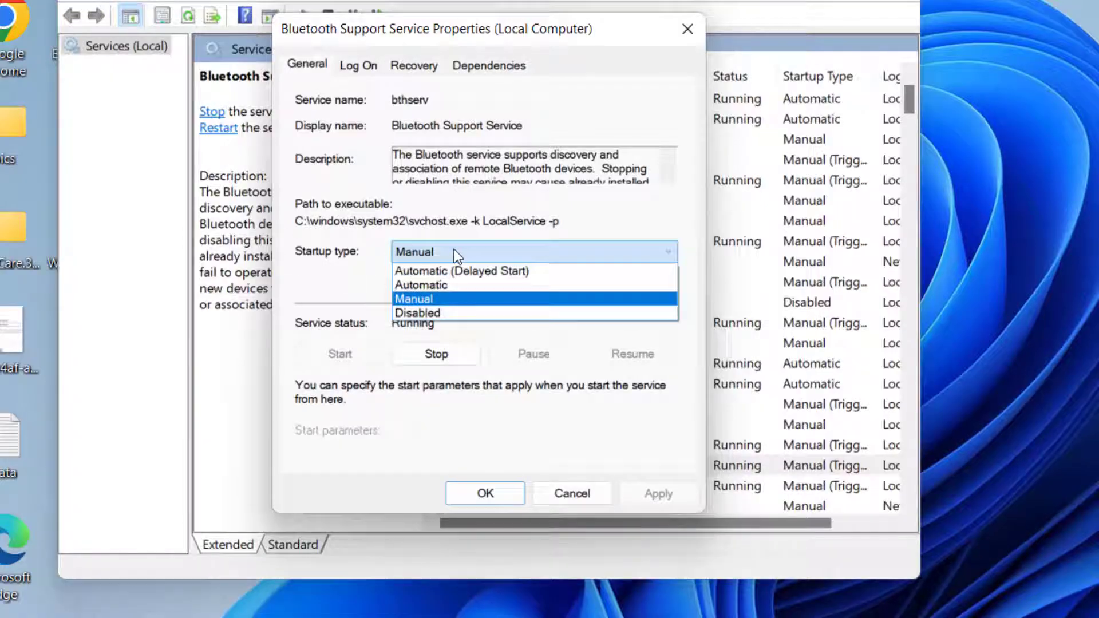
left_click(434, 287)
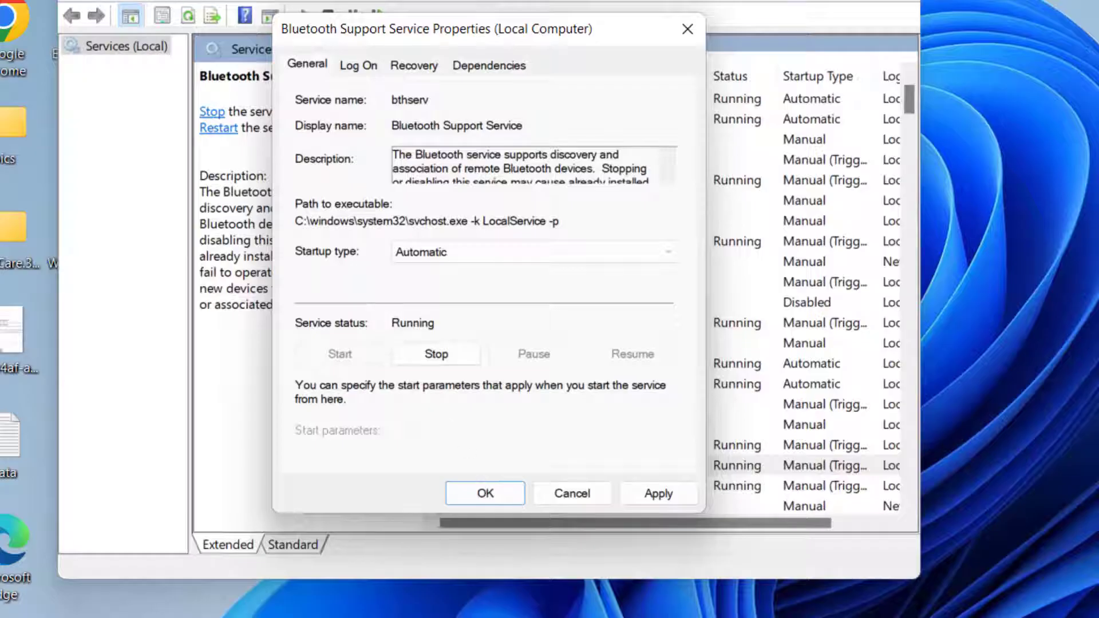
left_click(641, 498)
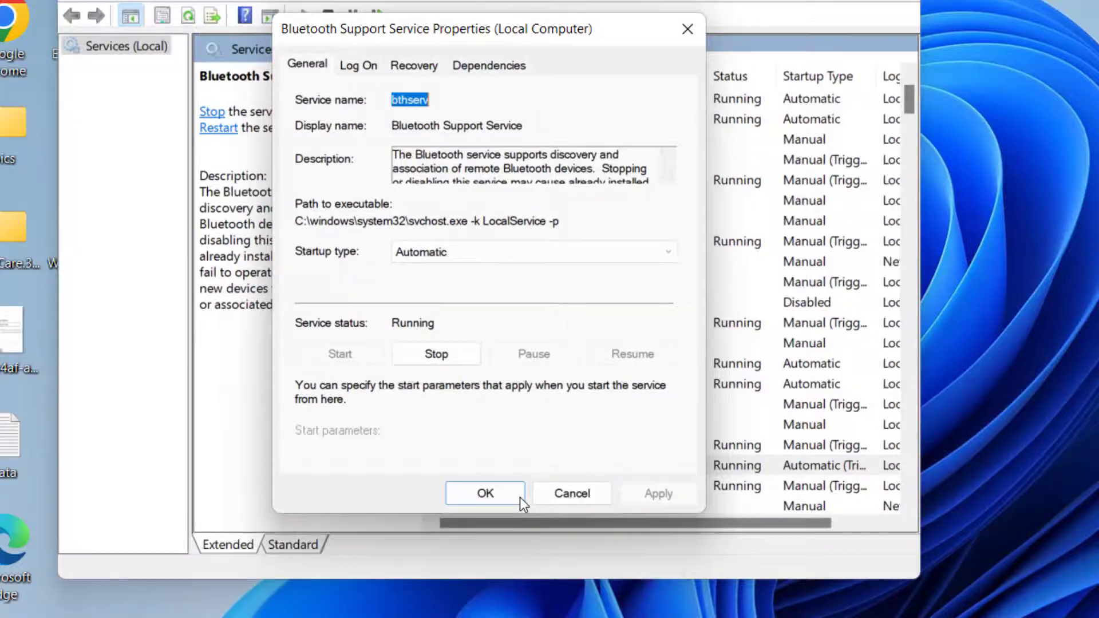
left_click(493, 496)
left_click(650, 53)
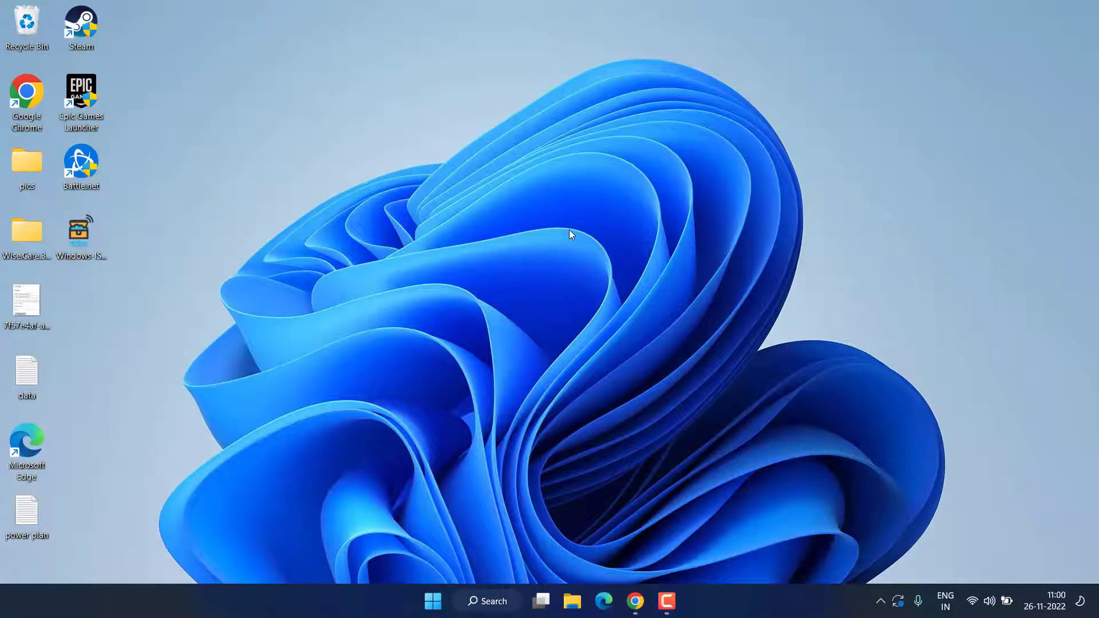
Launch Device Manager from the Win+X menu and expand Universal Serial Bus controllers.
right_click(426, 605)
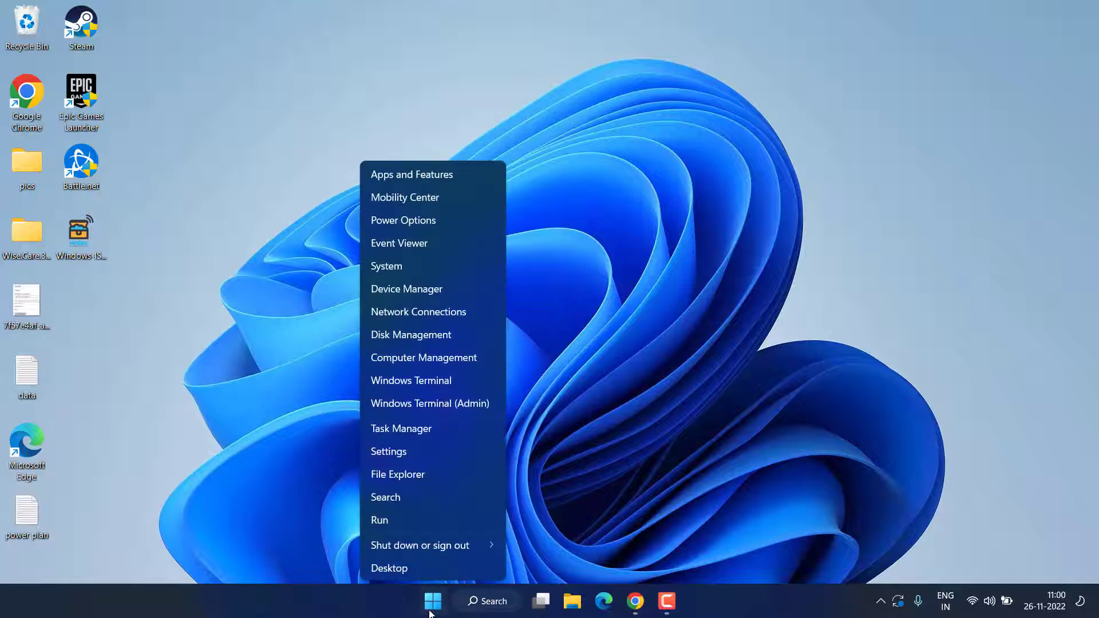
left_click(421, 288)
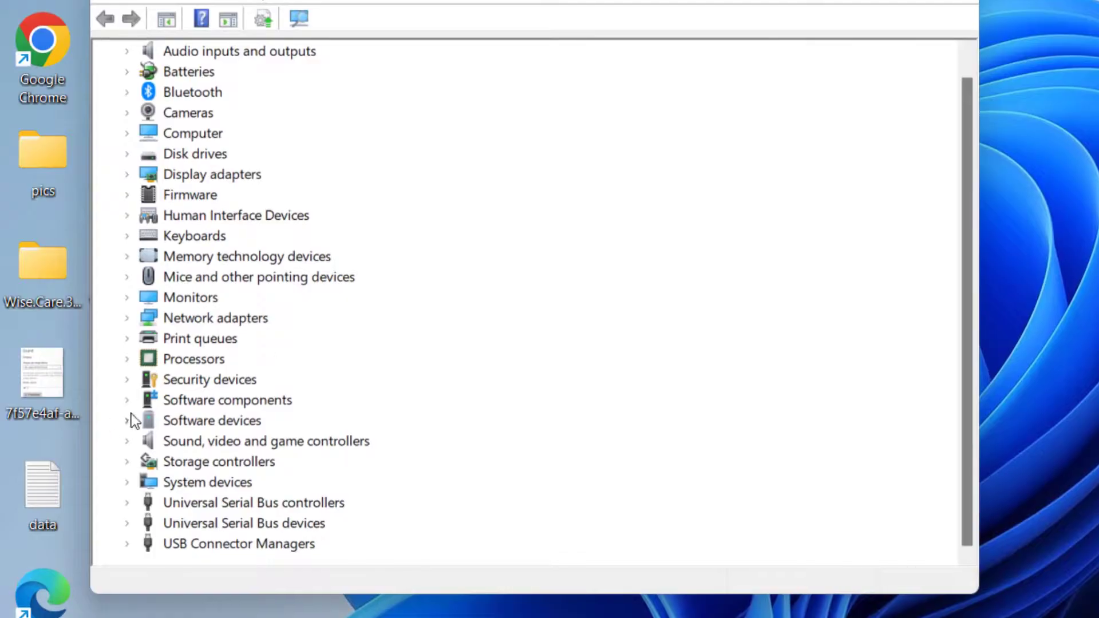
left_click(249, 505)
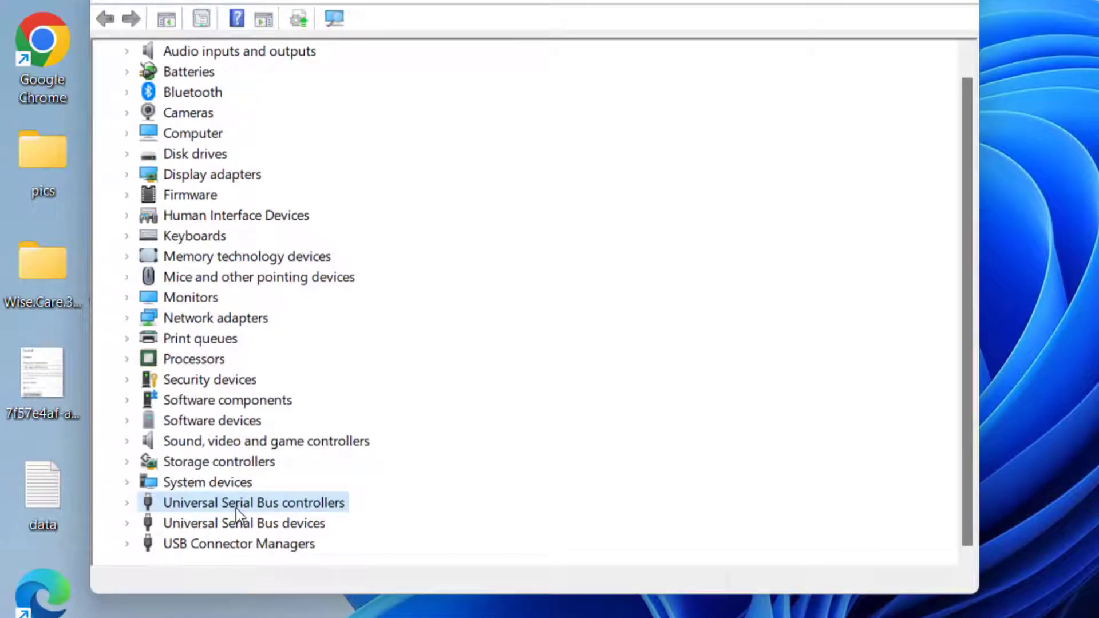
double_click(144, 502)
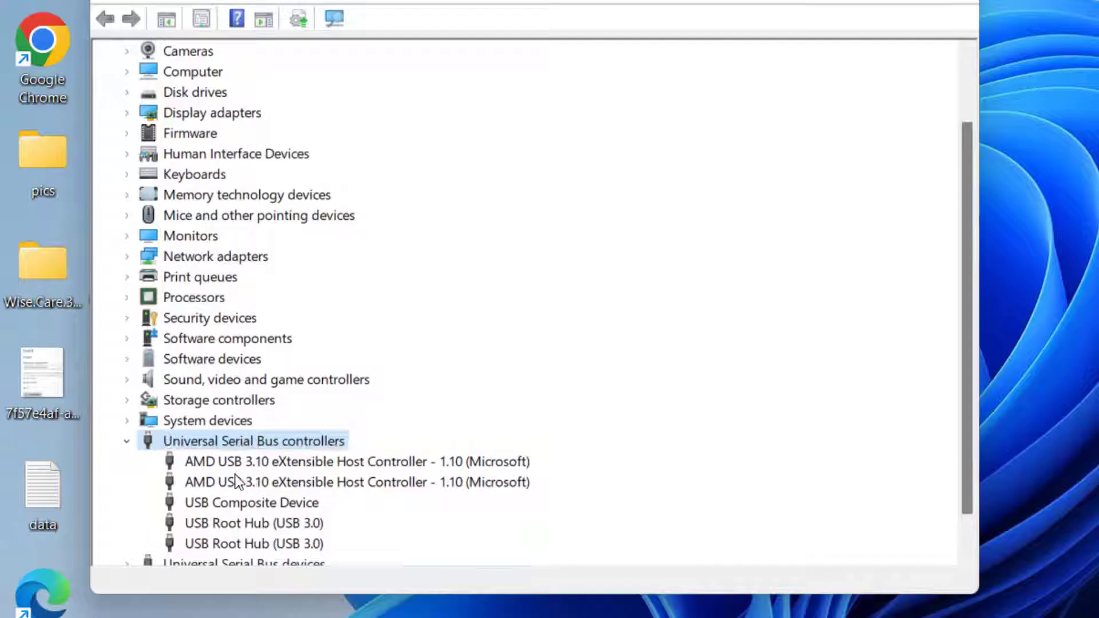
Uninstall the USB Composite Device and confirm the removal.
right_click(252, 507)
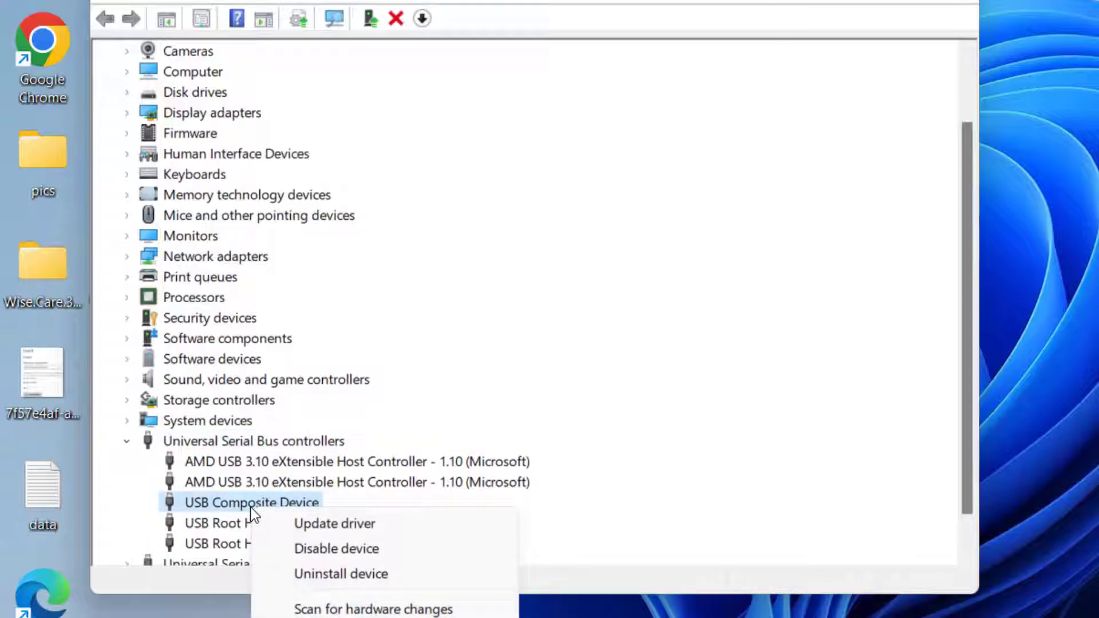
left_click(341, 580)
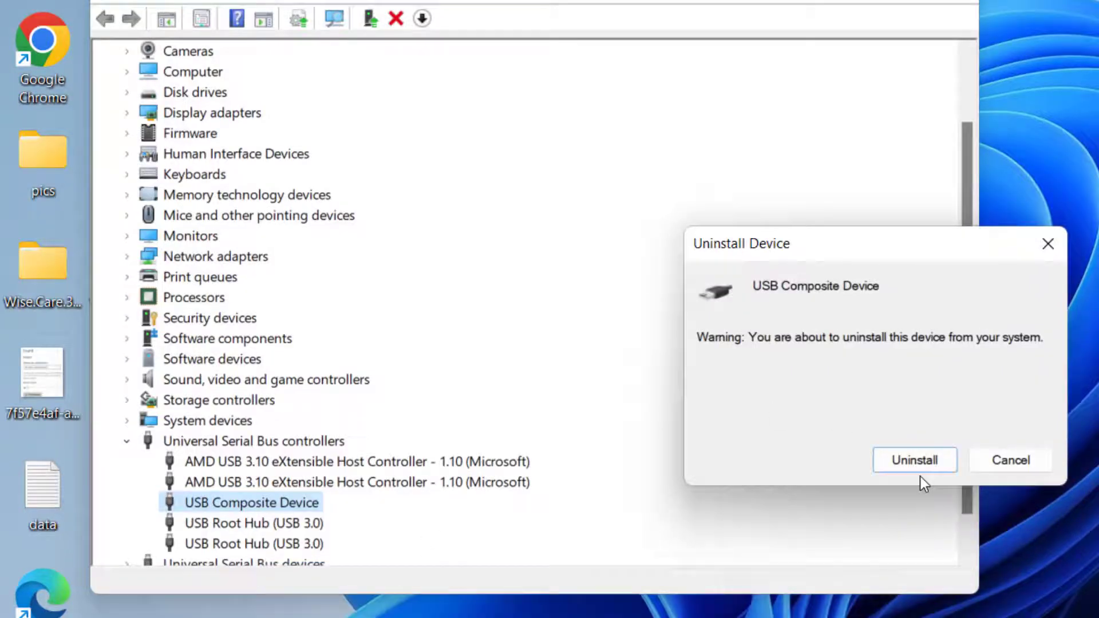
left_click(900, 447)
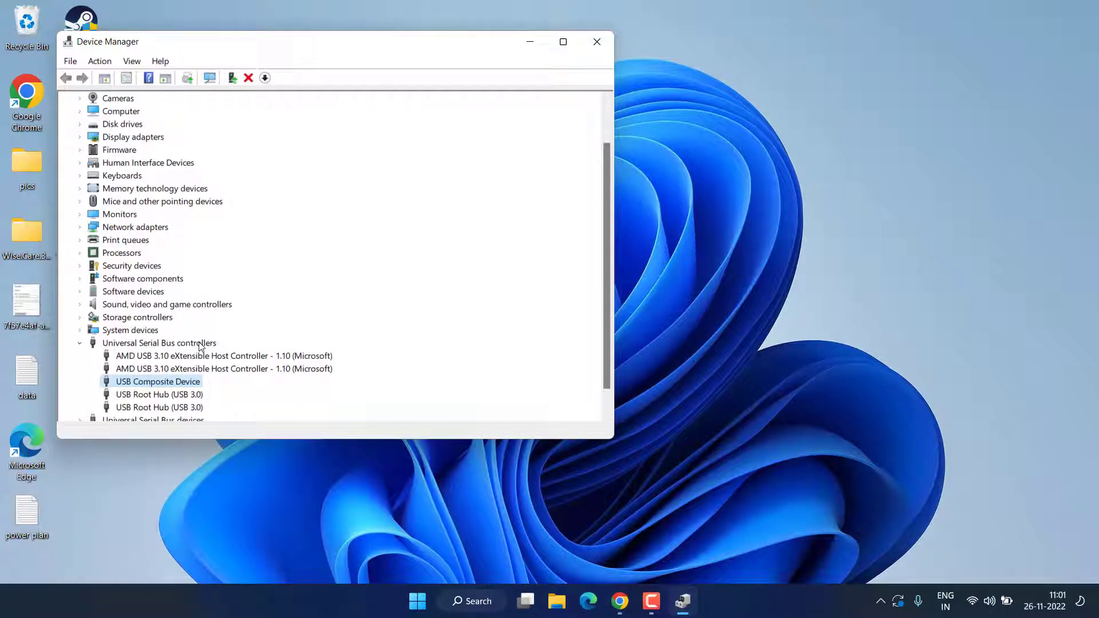
Collapse USB controllers and expand the Network adapters category.
left_click(79, 342)
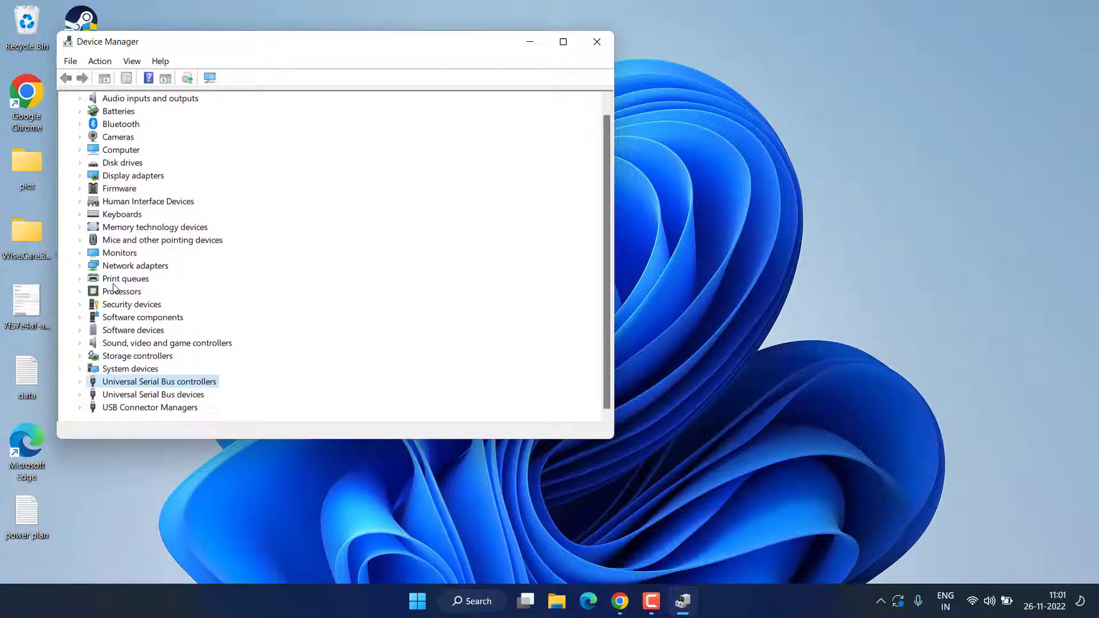
left_click(160, 266)
left_click(80, 266)
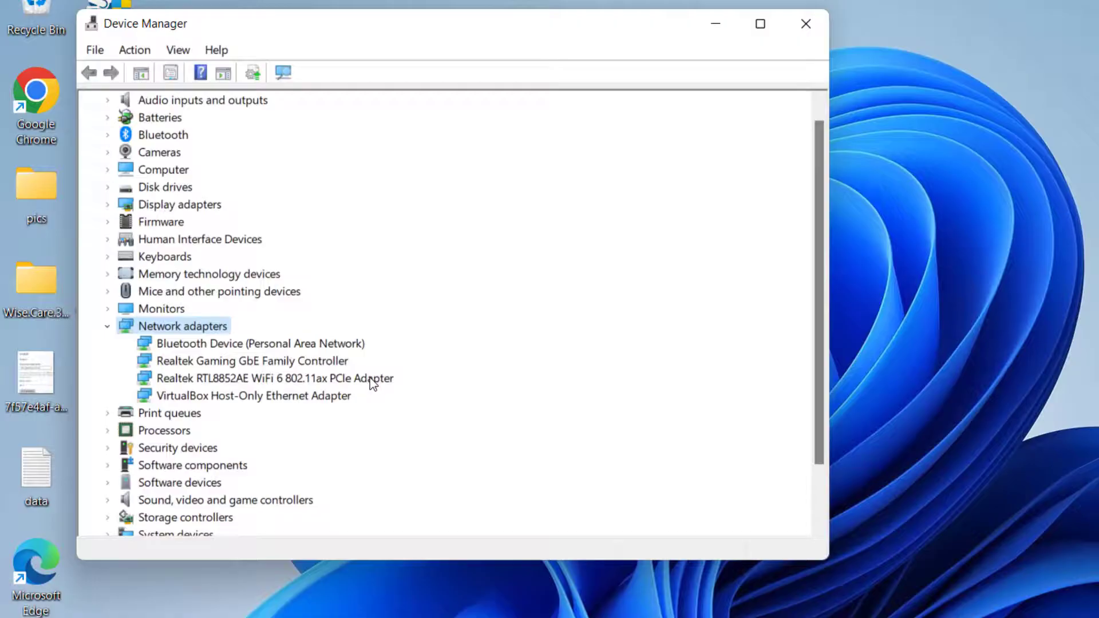
Disable the Realtek RTL8852AE WiFi 6 adapter, confirm, then re-enable it.
right_click(369, 378)
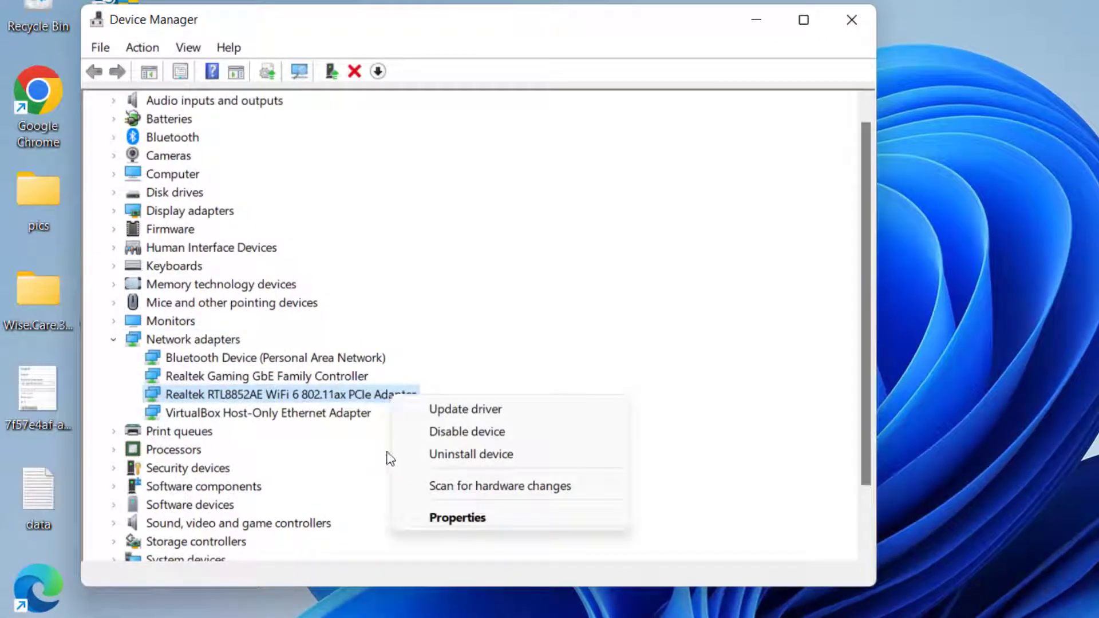
left_click(507, 432)
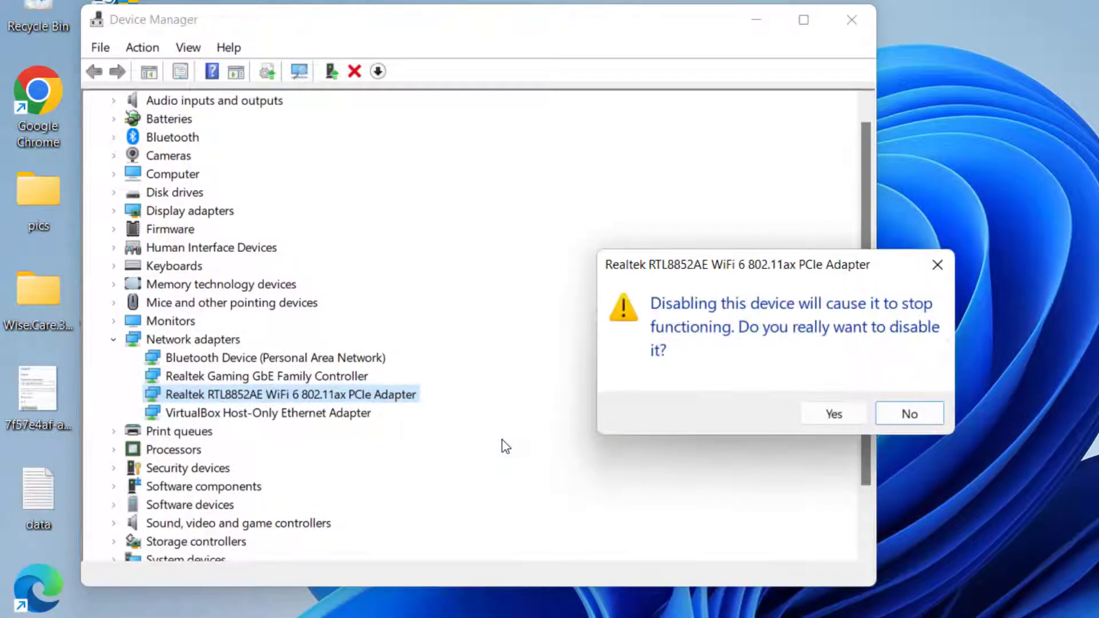
left_click(818, 415)
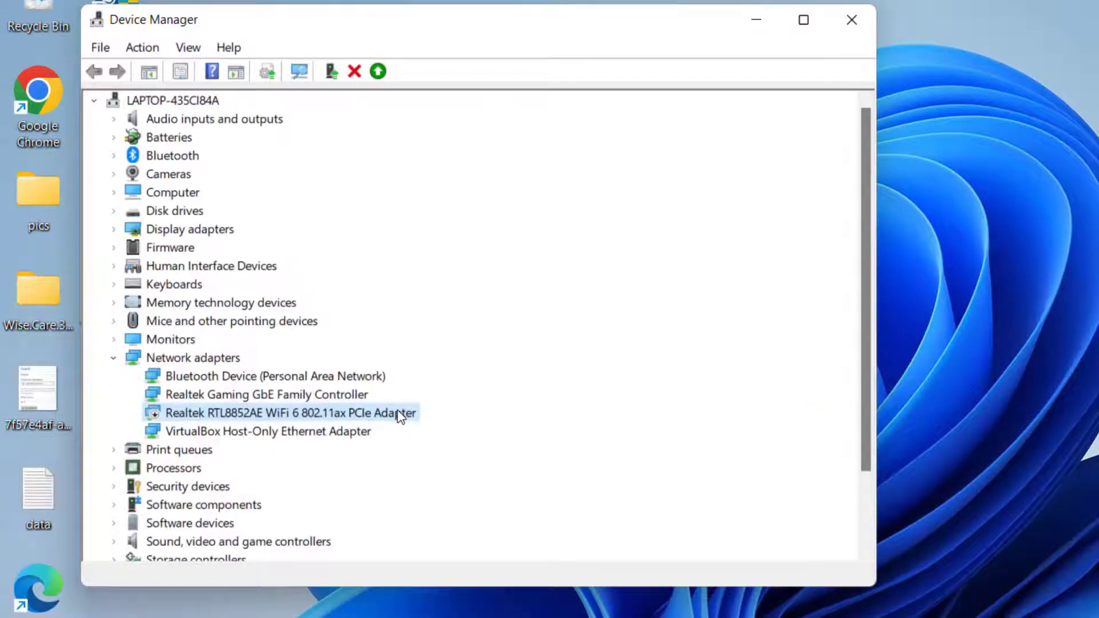
right_click(397, 413)
left_click(483, 447)
Start a driver update from the Realtek WiFi adapter's Driver properties.
right_click(397, 418)
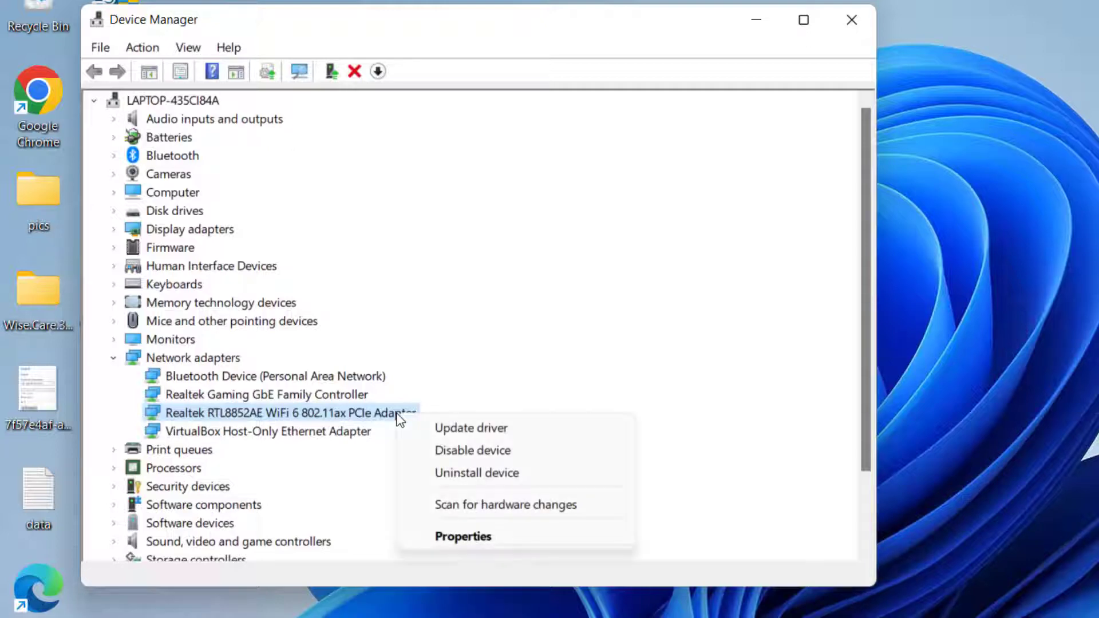
left_click(482, 534)
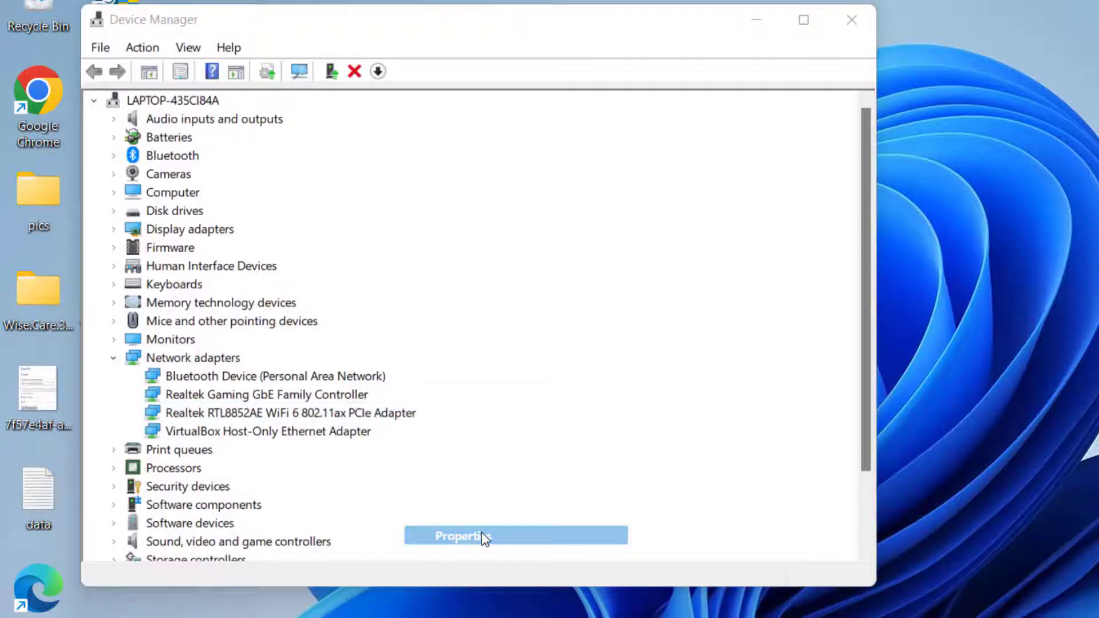
left_click(535, 123)
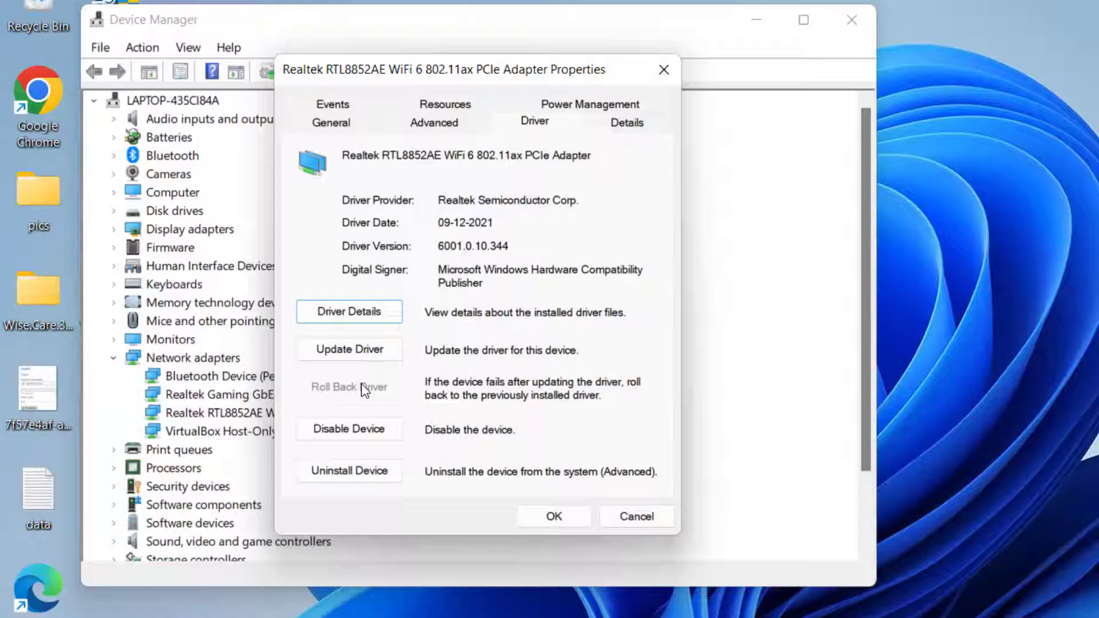
left_click(339, 349)
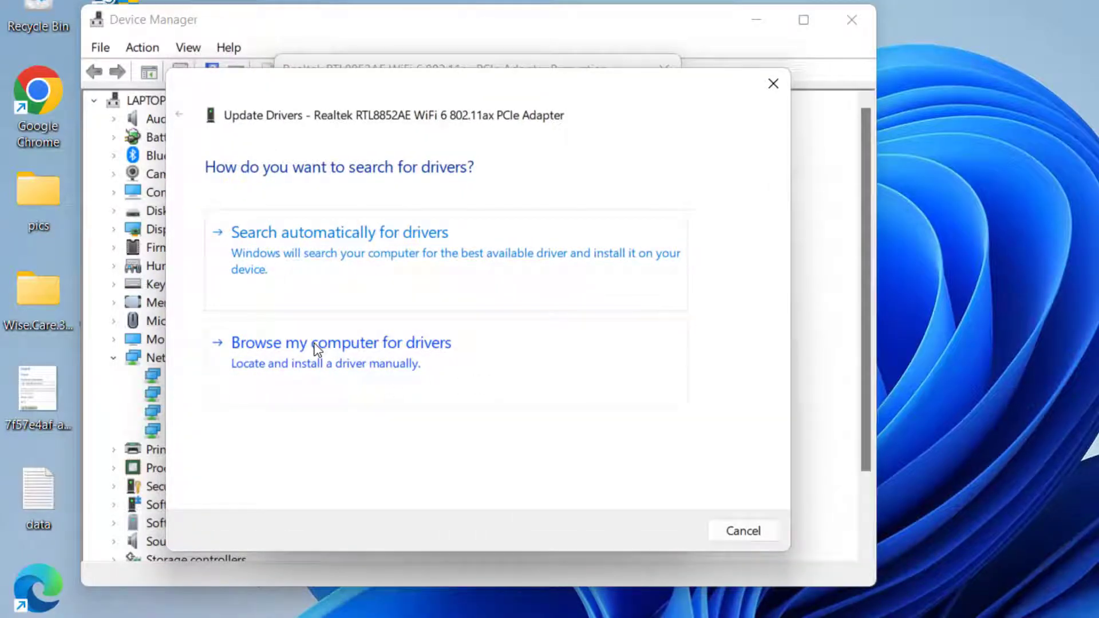
Pick the first compatible Realtek RTL8852AE model from drivers already on the computer and install it.
left_click(311, 350)
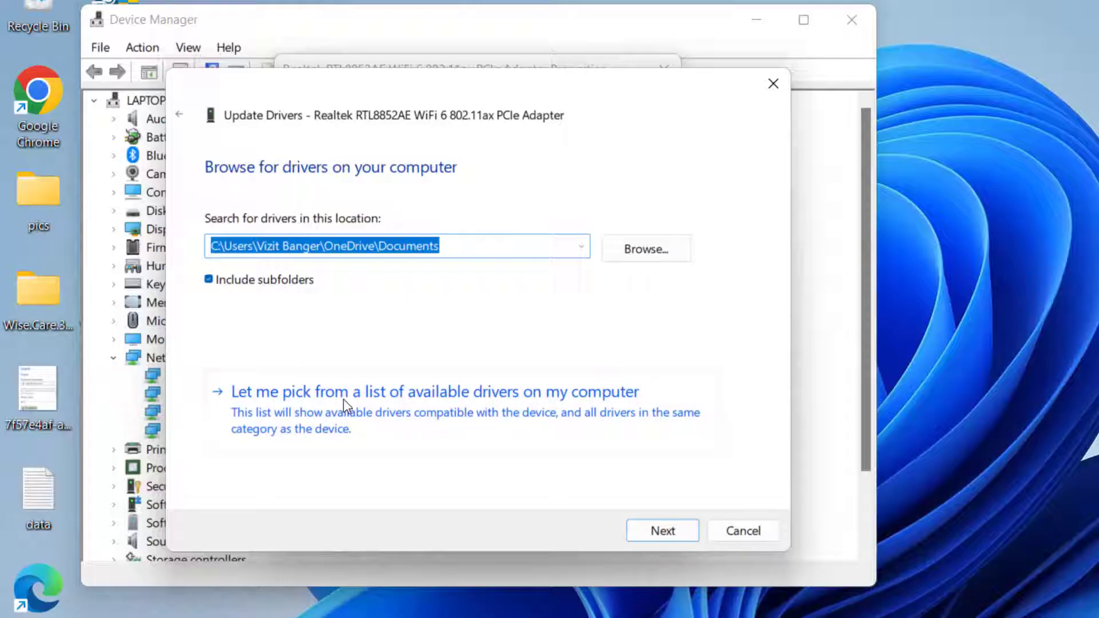
left_click(429, 418)
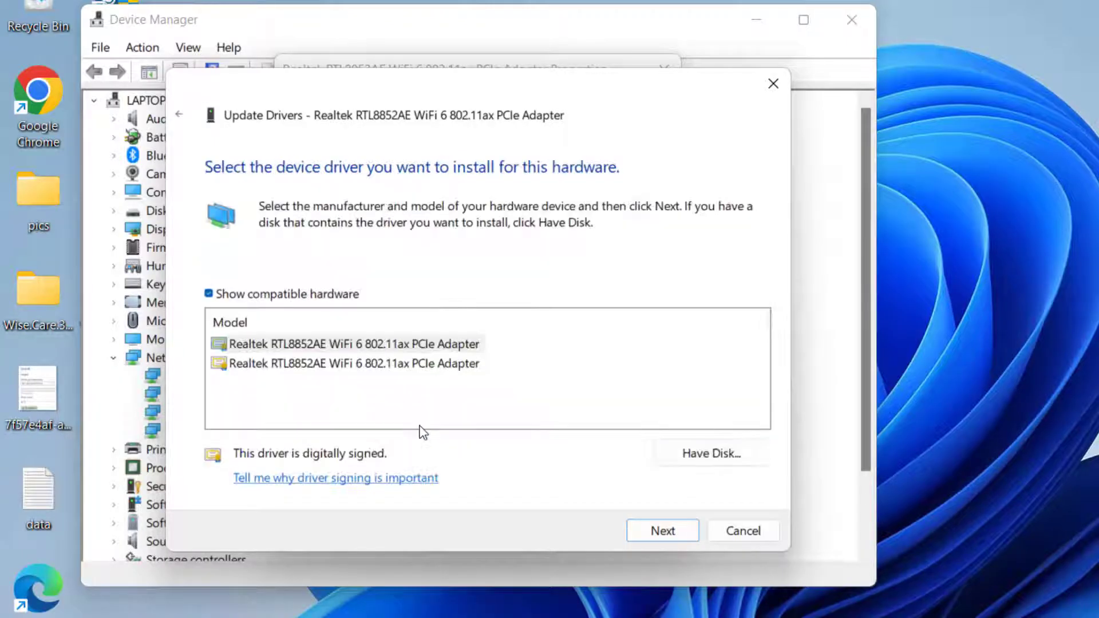
left_click(311, 344)
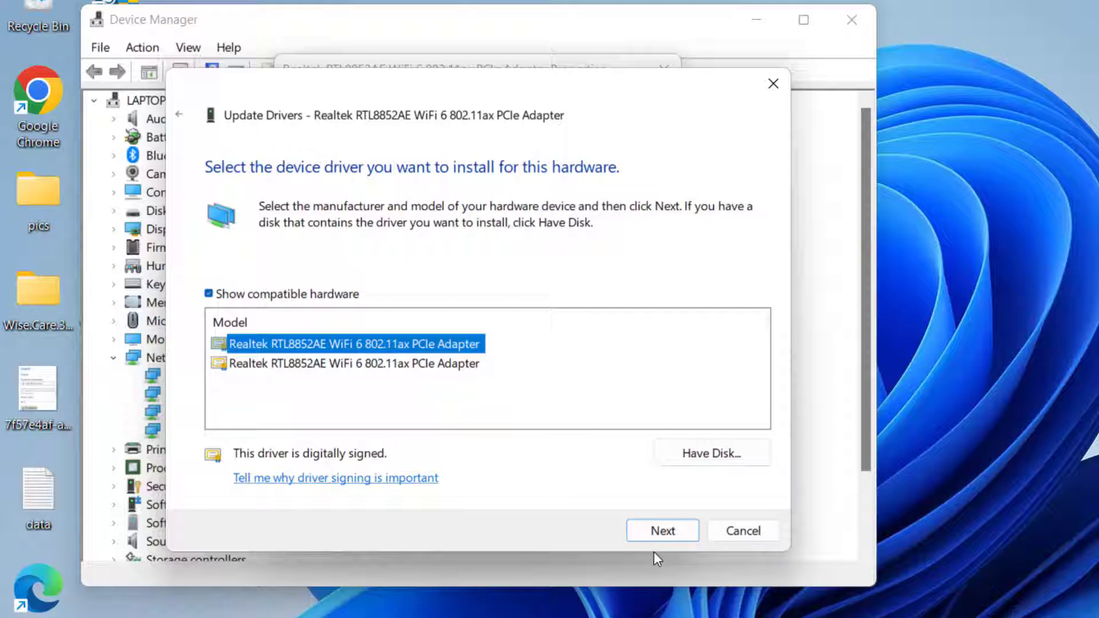
left_click(658, 537)
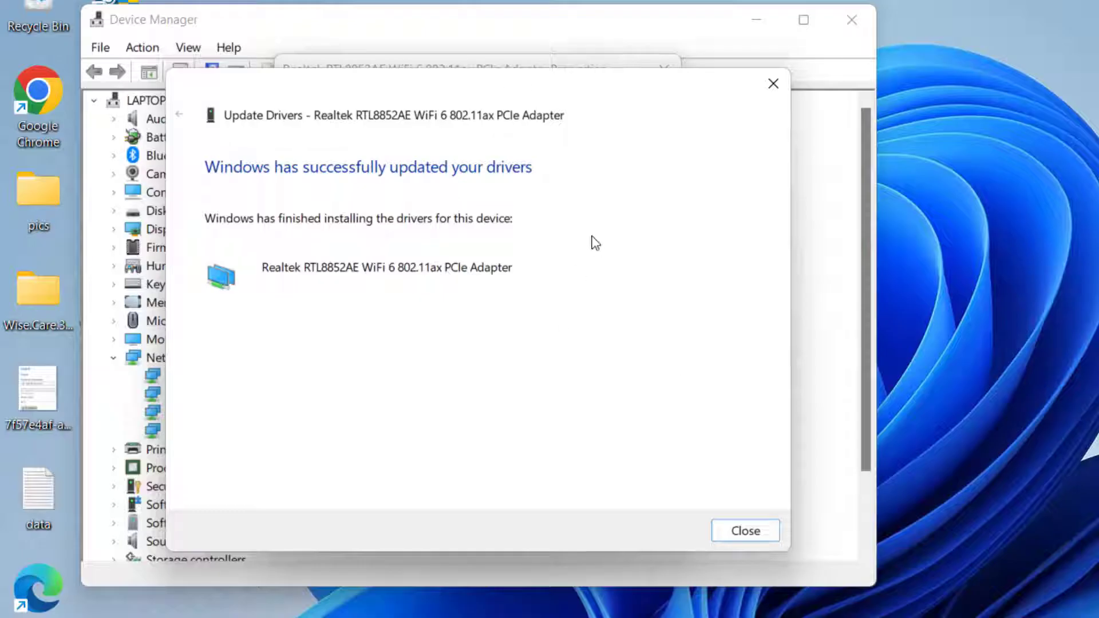
Close the driver update and adapter properties, then search Windows for cmd.
left_click(744, 531)
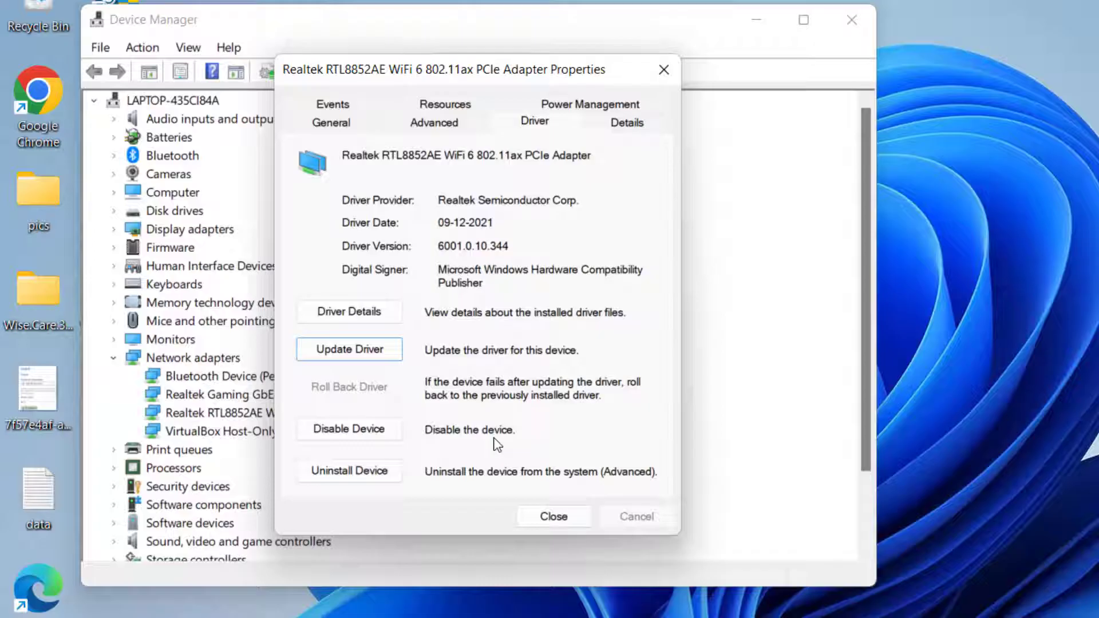
left_click(554, 517)
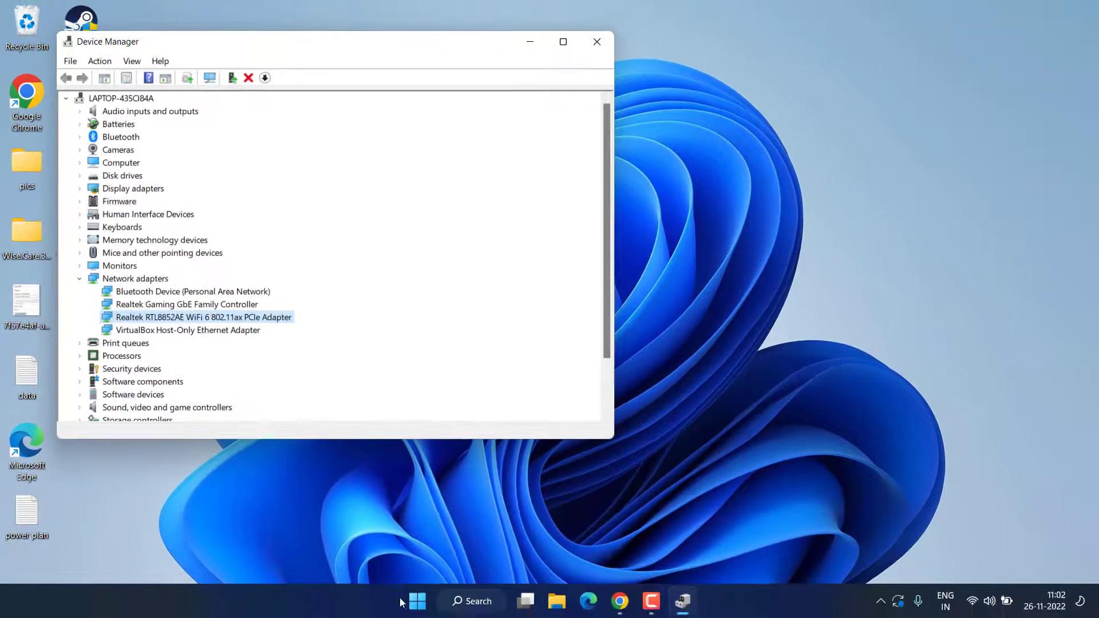
left_click(412, 601)
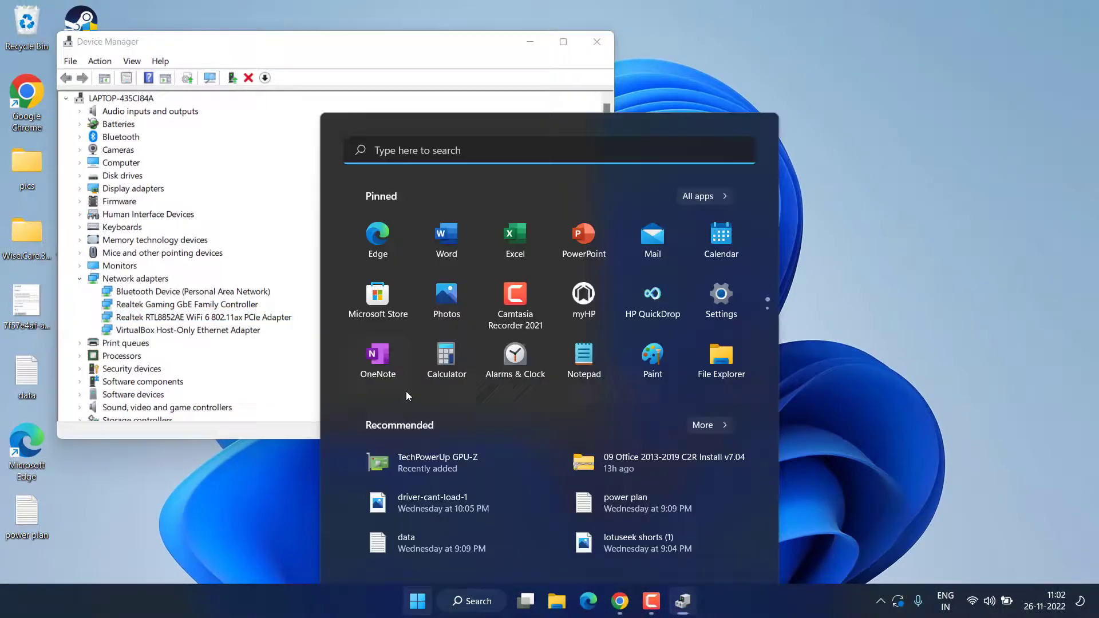
type("cmd")
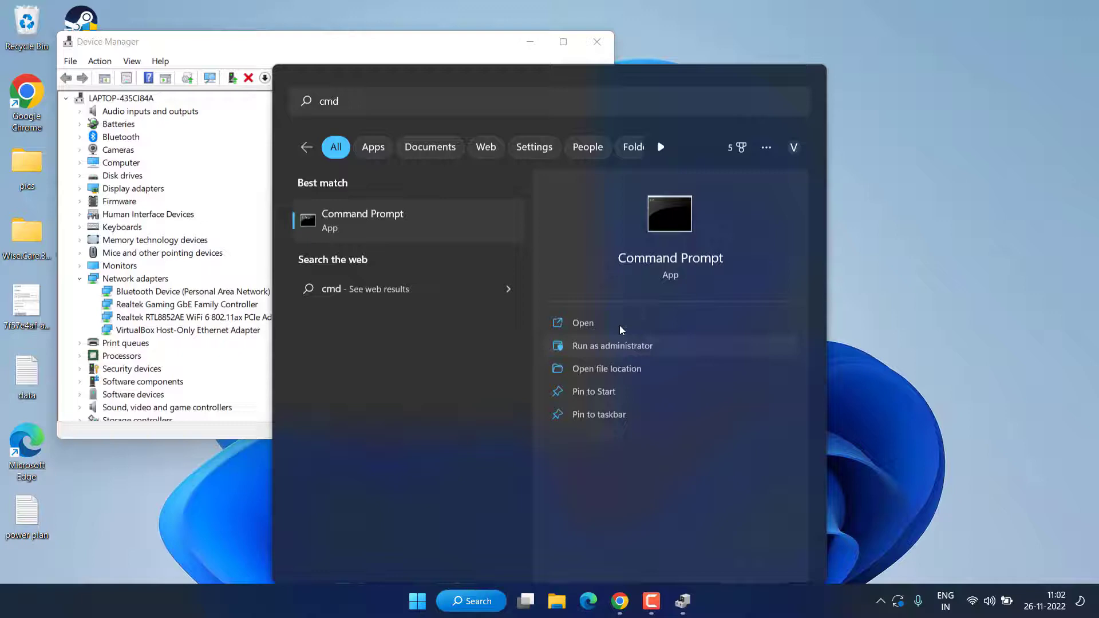
Run ipconfig /all in an administrator Command Prompt and highlight the adapter headings.
left_click(621, 330)
type("ip")
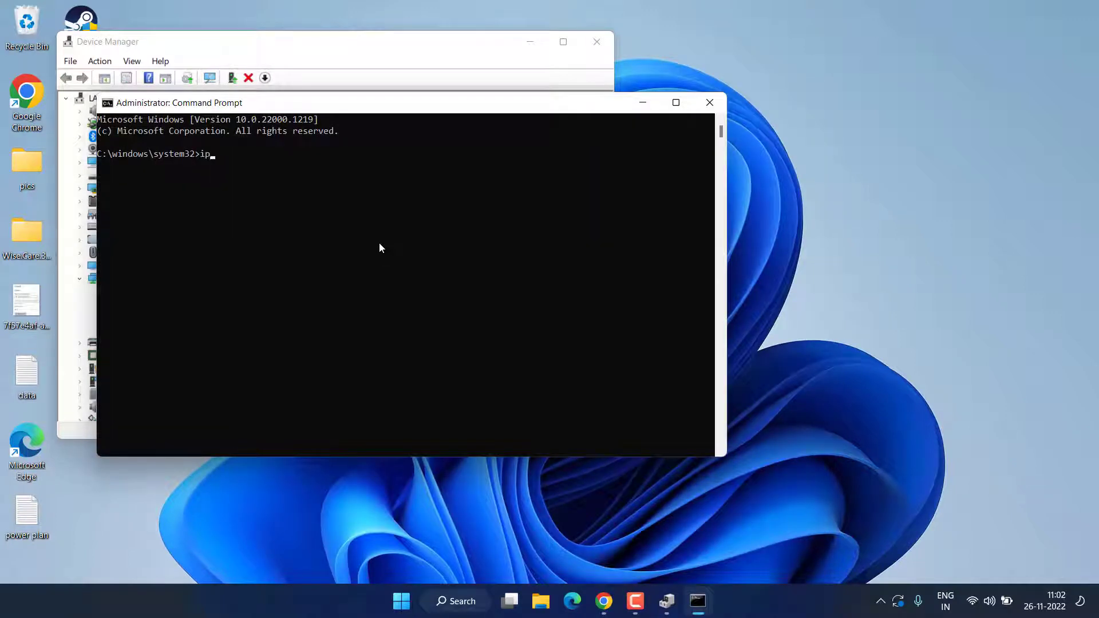
type("config /al")
type("l")
key("Return")
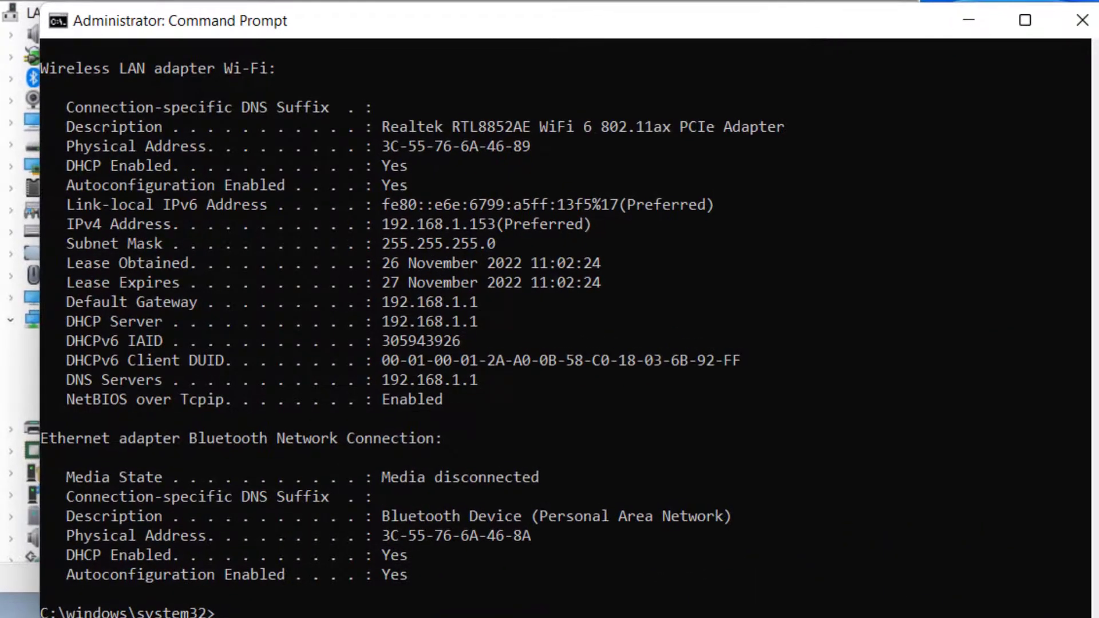
scroll(317, 343, "up", 6)
scroll(316, 342, "up", 2)
scroll(315, 343, "up", 7)
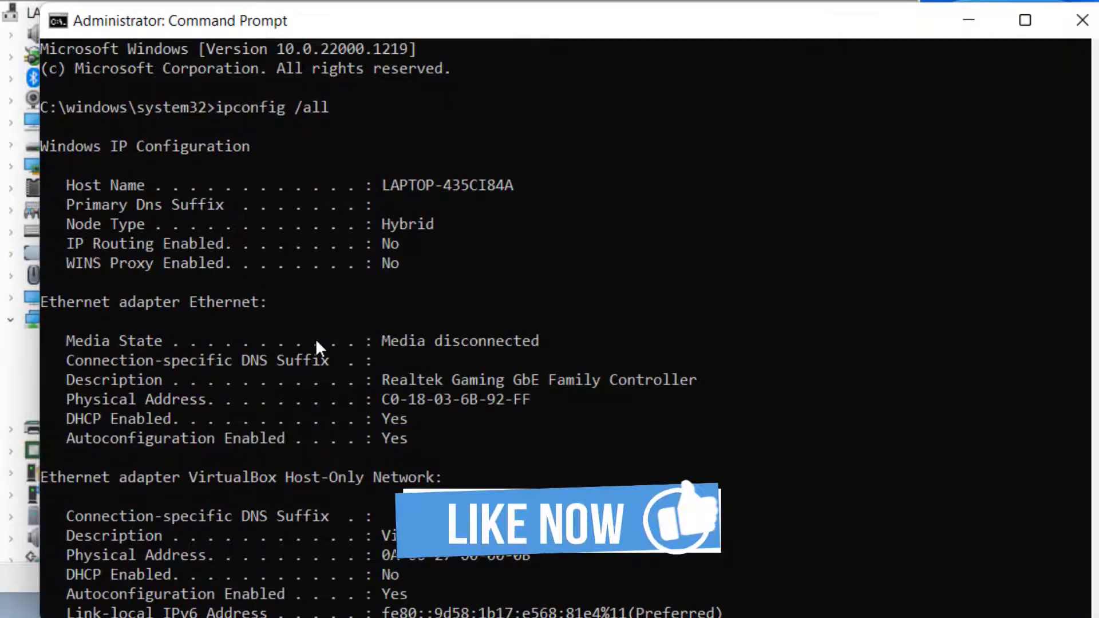
scroll(317, 342, "down", 2)
scroll(317, 343, "up", 1)
scroll(316, 342, "up", 1)
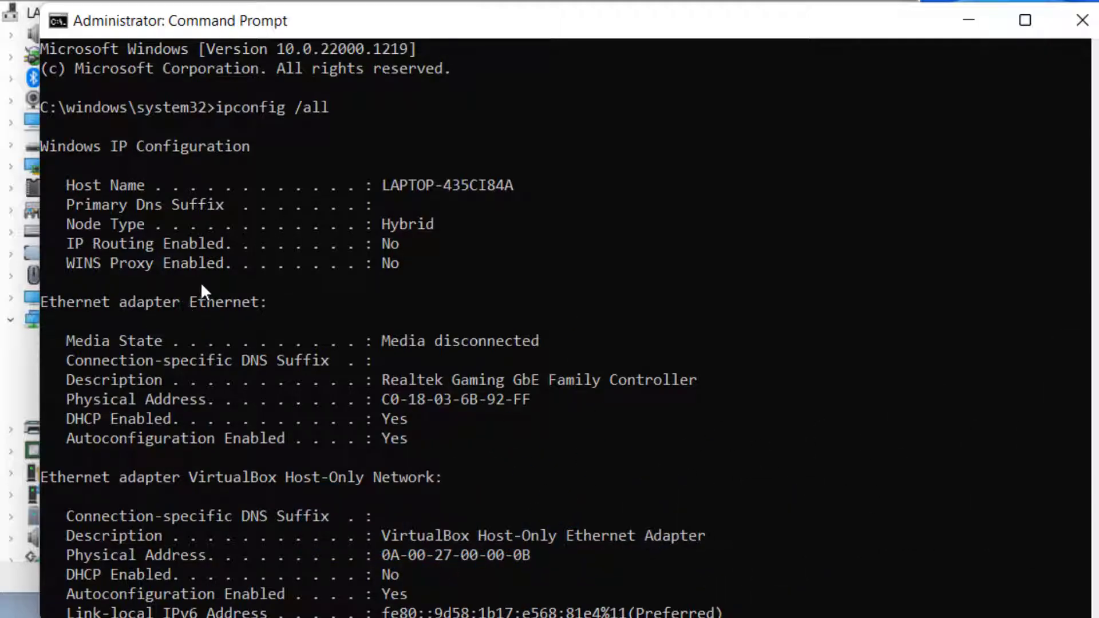
left_click_drag(123, 308, 258, 321)
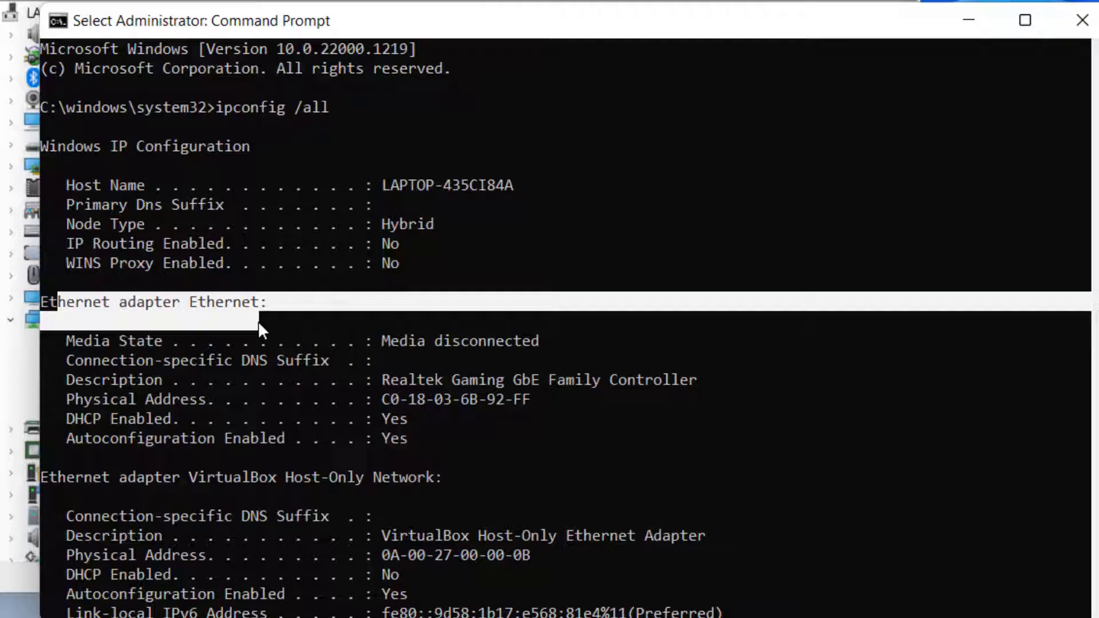
scroll(259, 320, "down", 1)
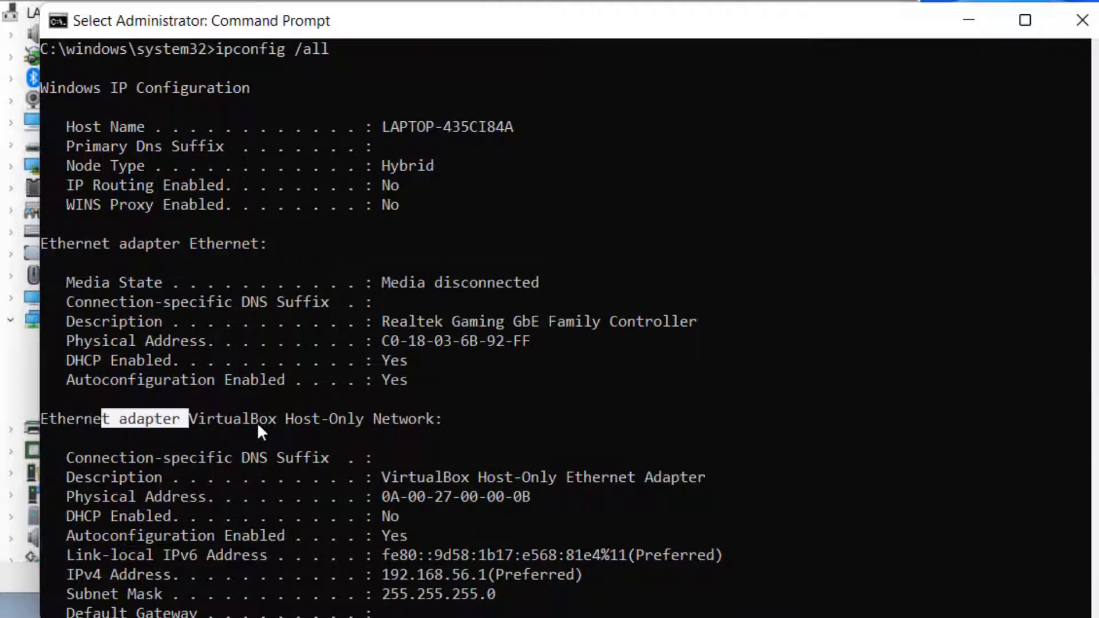
left_click_drag(102, 419, 311, 419)
scroll(238, 338, "down", 3)
scroll(238, 336, "down", 4)
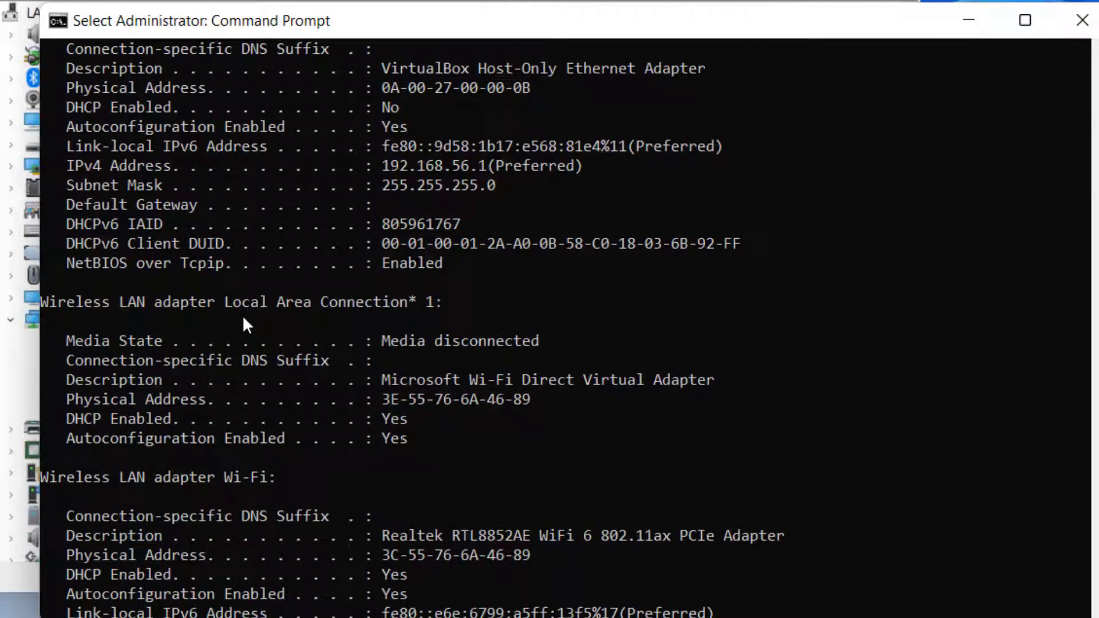
left_click_drag(63, 308, 336, 307)
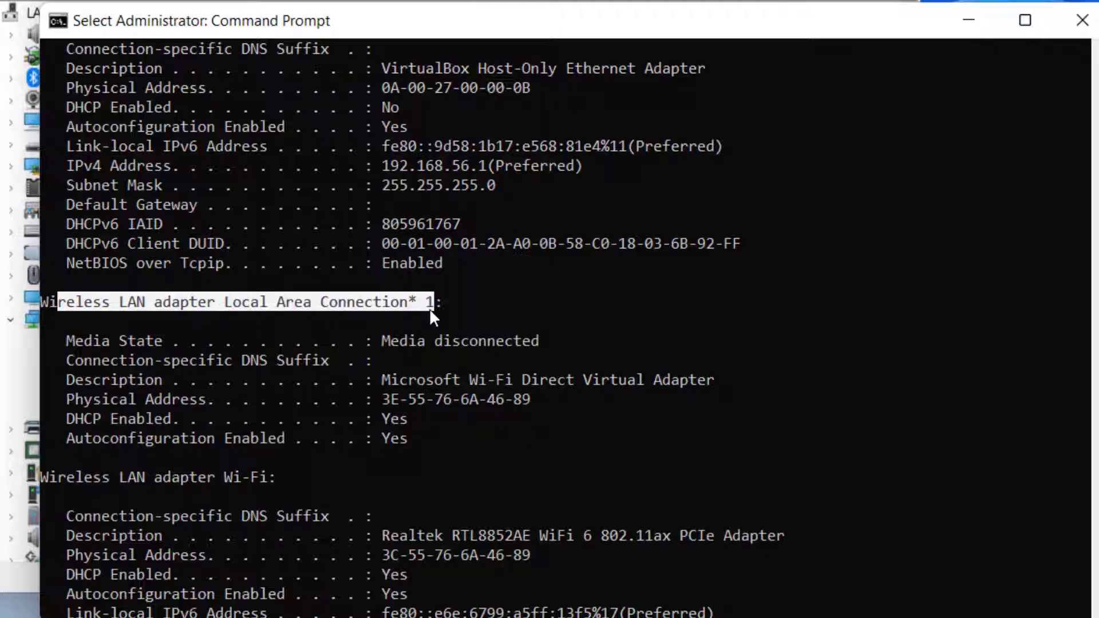
scroll(343, 321, "down", 1)
scroll(215, 339, "down", 1)
left_click_drag(60, 360, 192, 360)
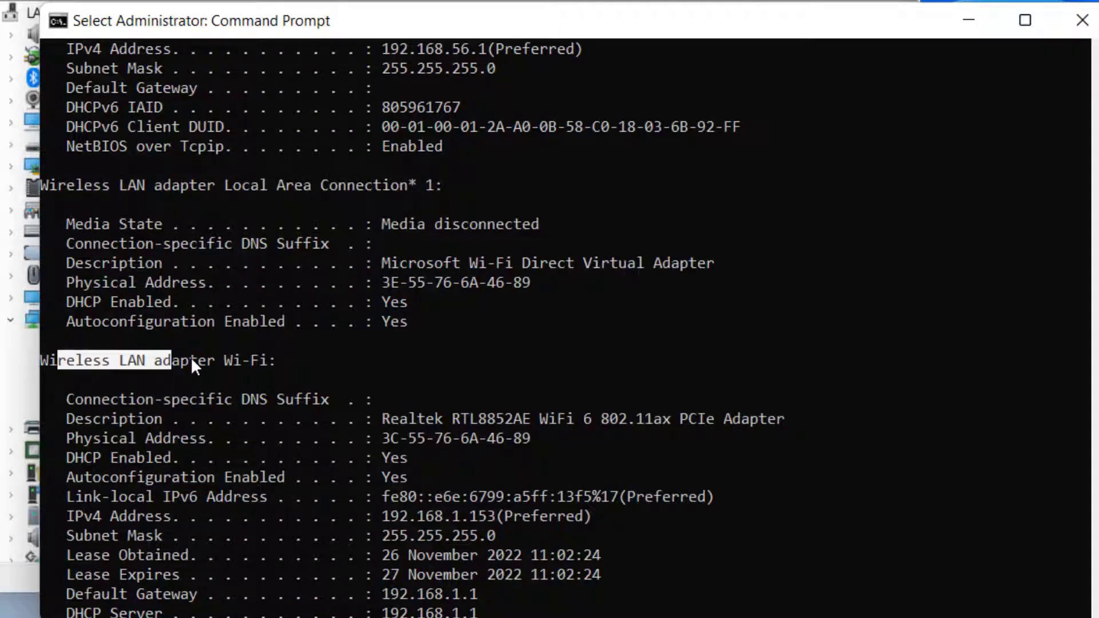
left_click_drag(274, 361, 278, 360)
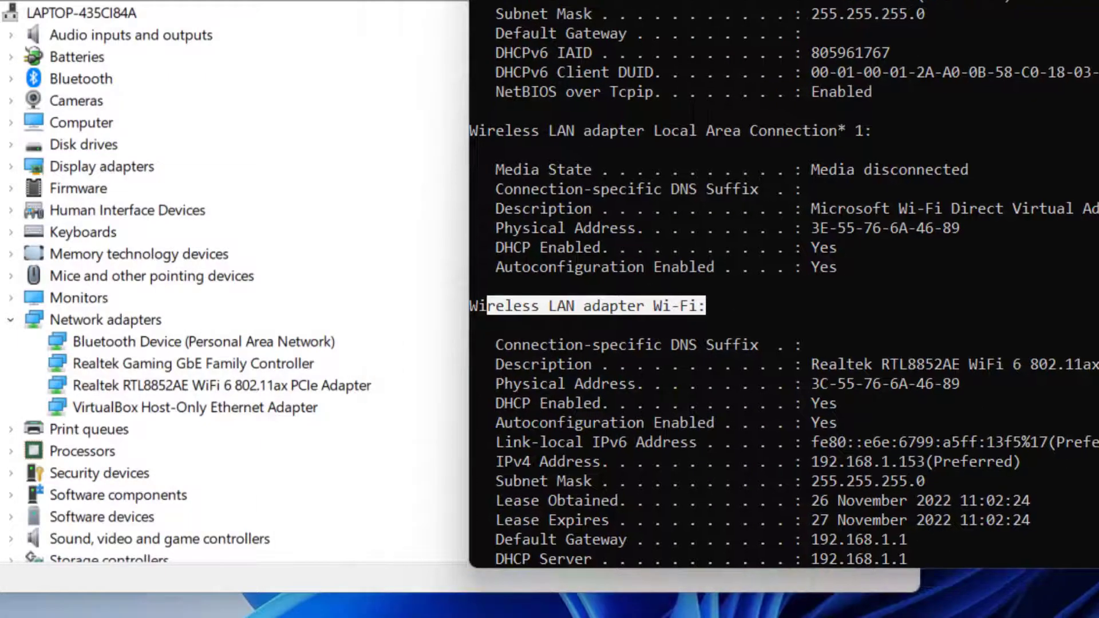
Compare with Device Manager, mark 'Realtek RTL8852AE' in the output, then minimise Command Prompt.
left_click(146, 390)
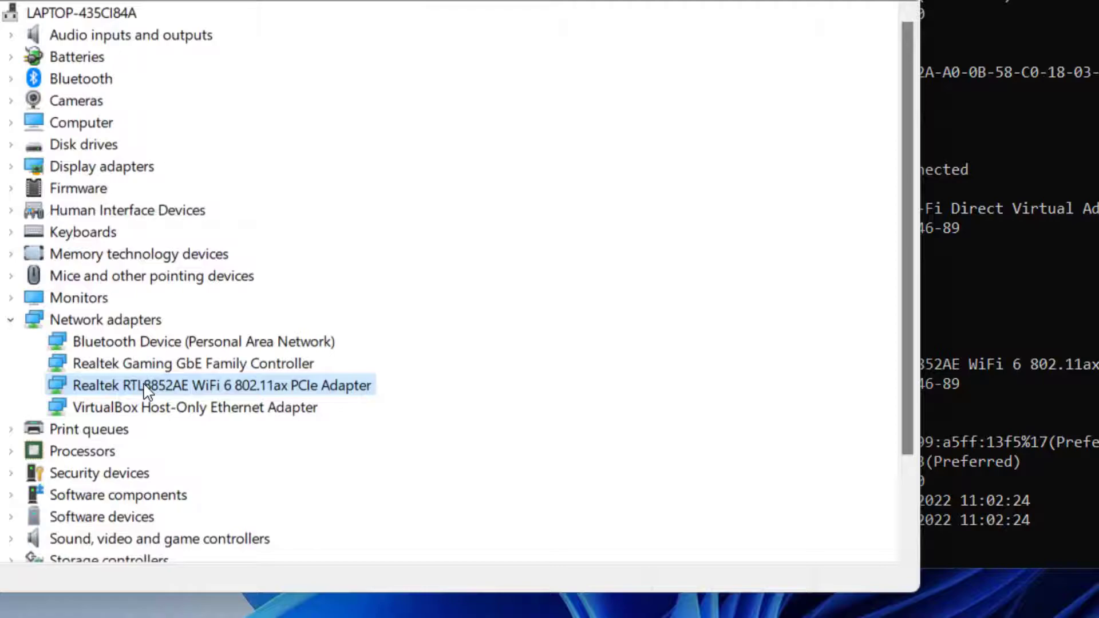
left_click(873, 397)
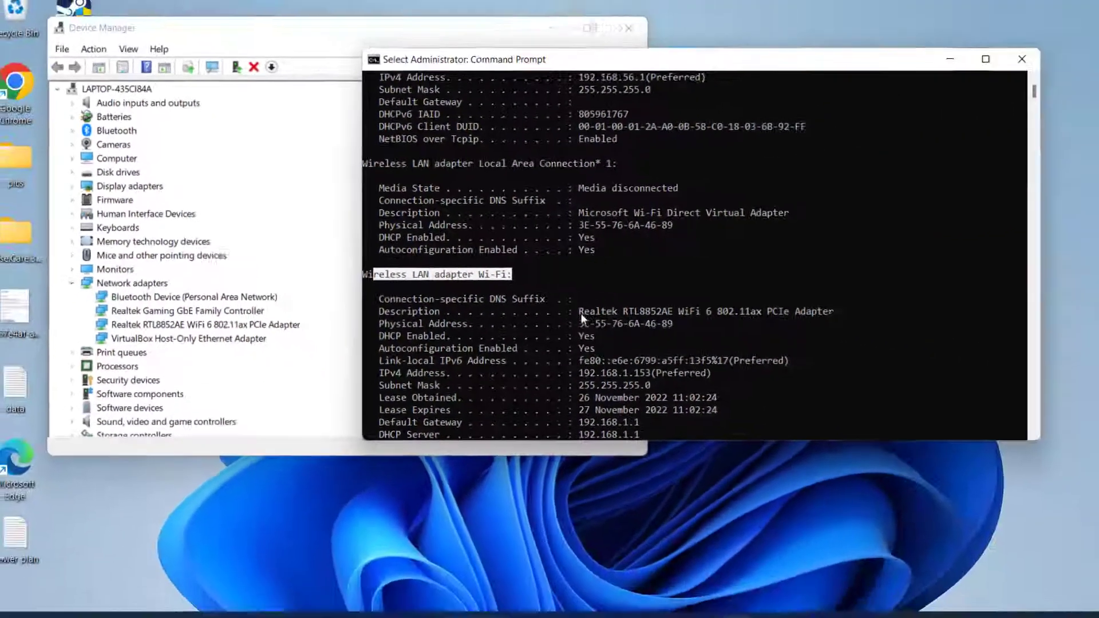
left_click(556, 307)
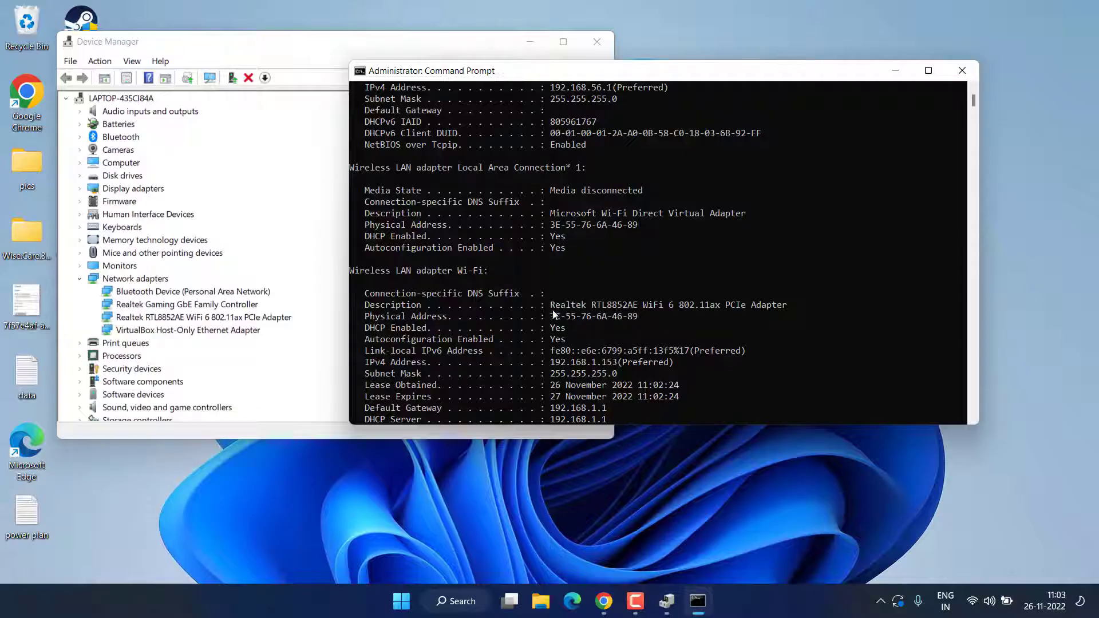
left_click_drag(551, 304, 635, 310)
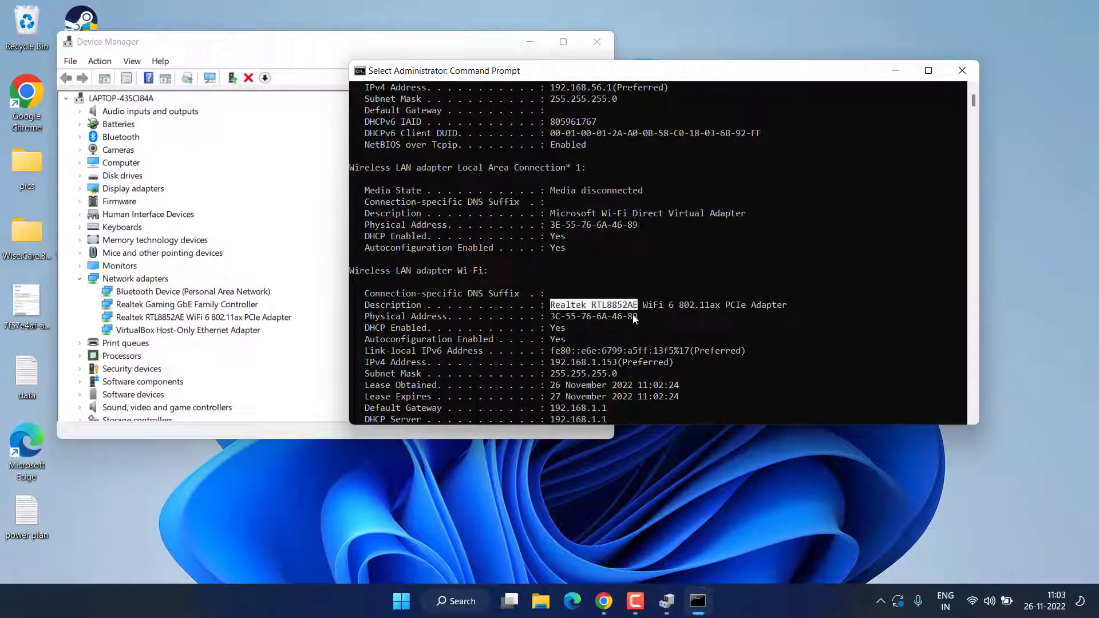
key("super+Down")
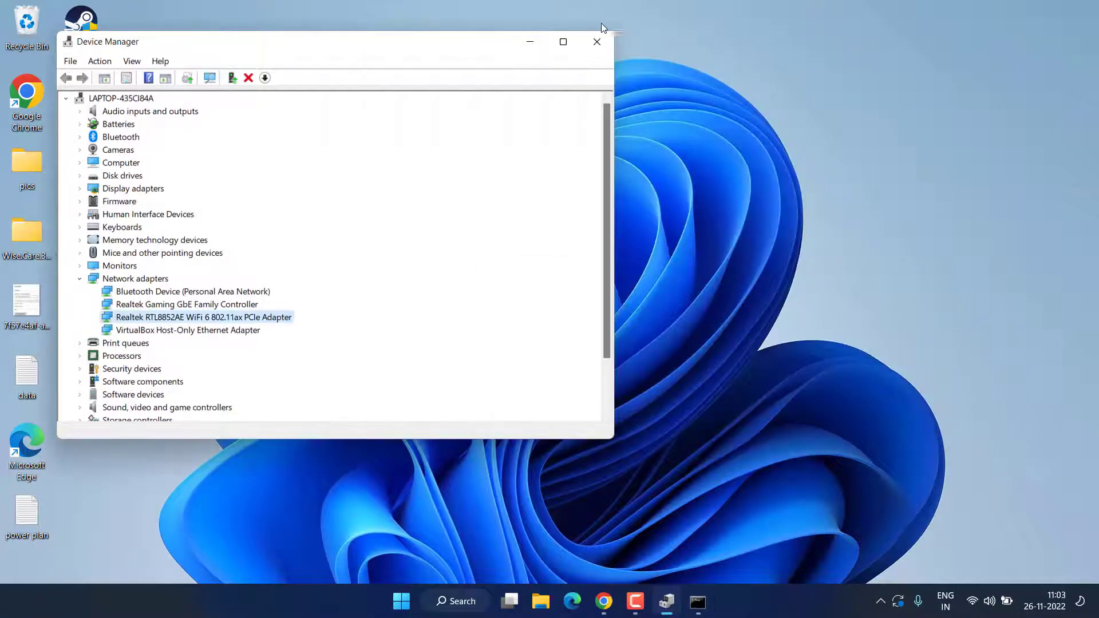
Search Google in Chrome for 'download driver for Realtek RTL8852AE'.
left_click(527, 41)
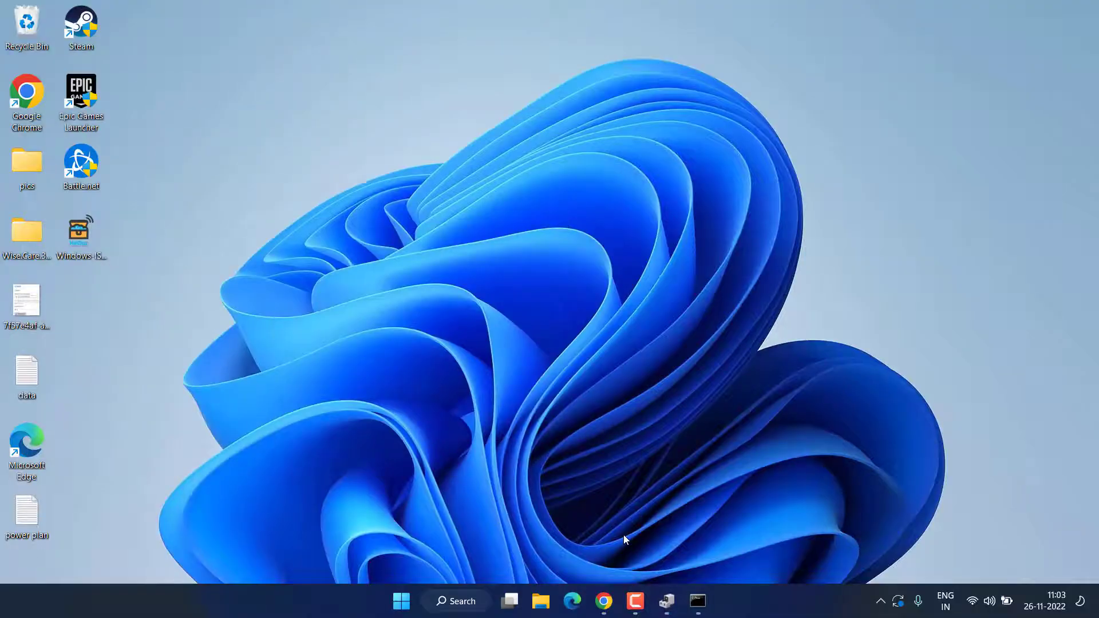
left_click(605, 601)
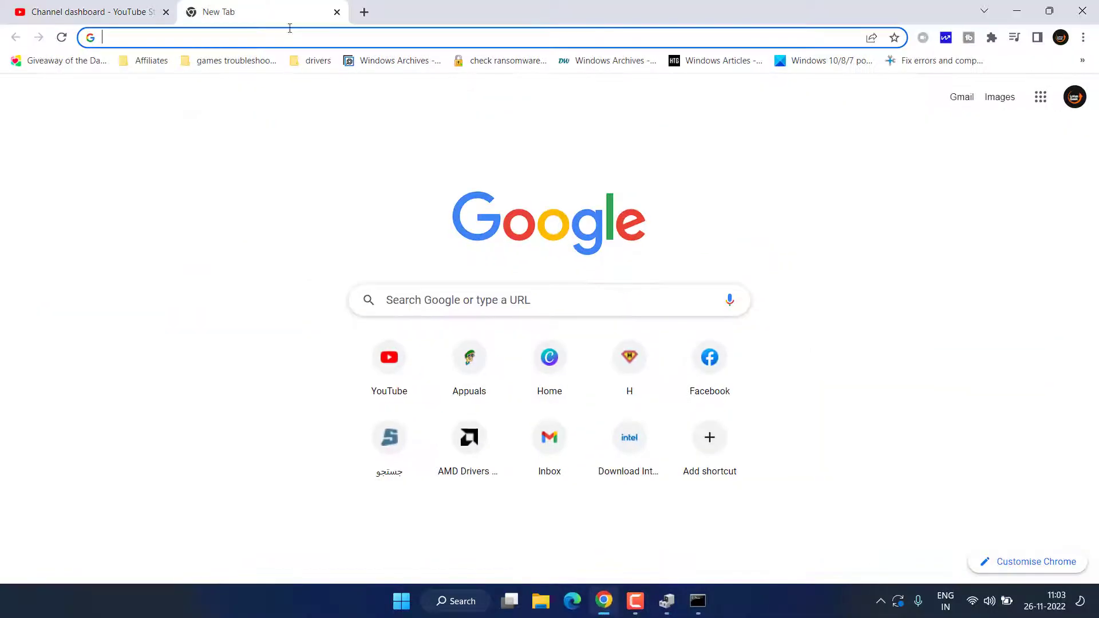
left_click(477, 36)
type("dow")
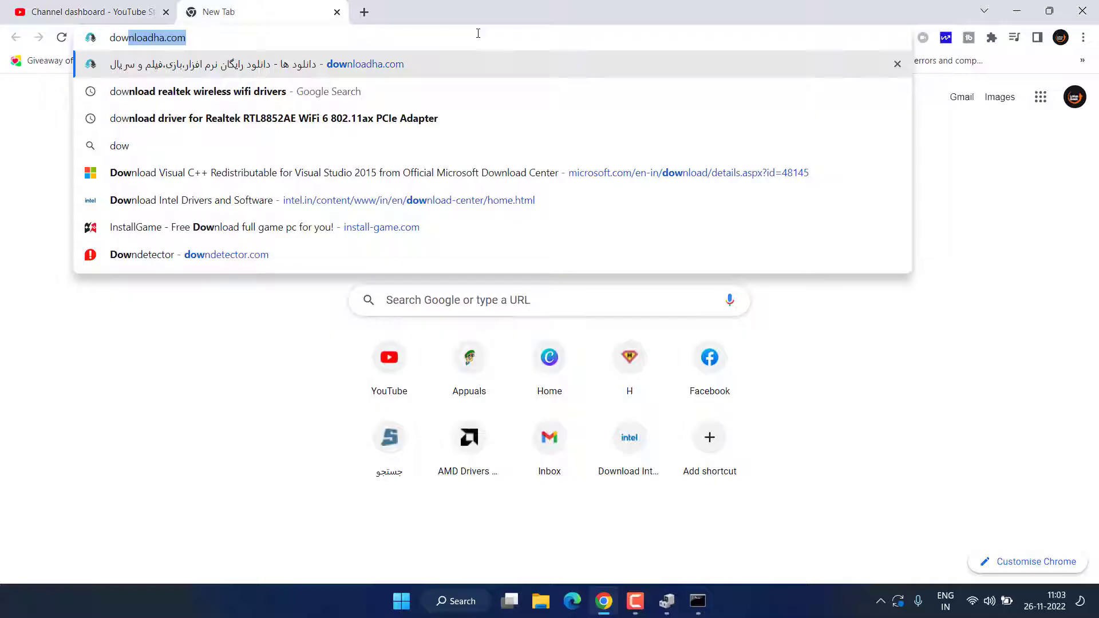
type("nl")
key("BackSpace")
type("o")
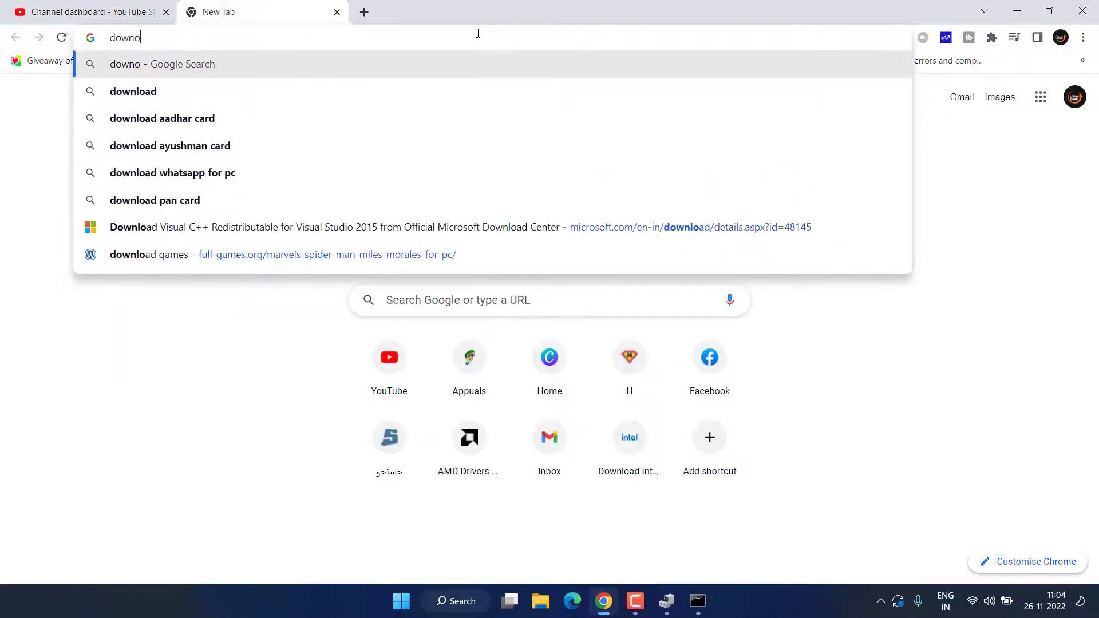
key("BackSpace")
key("BackSpace")
type("nlaod dri")
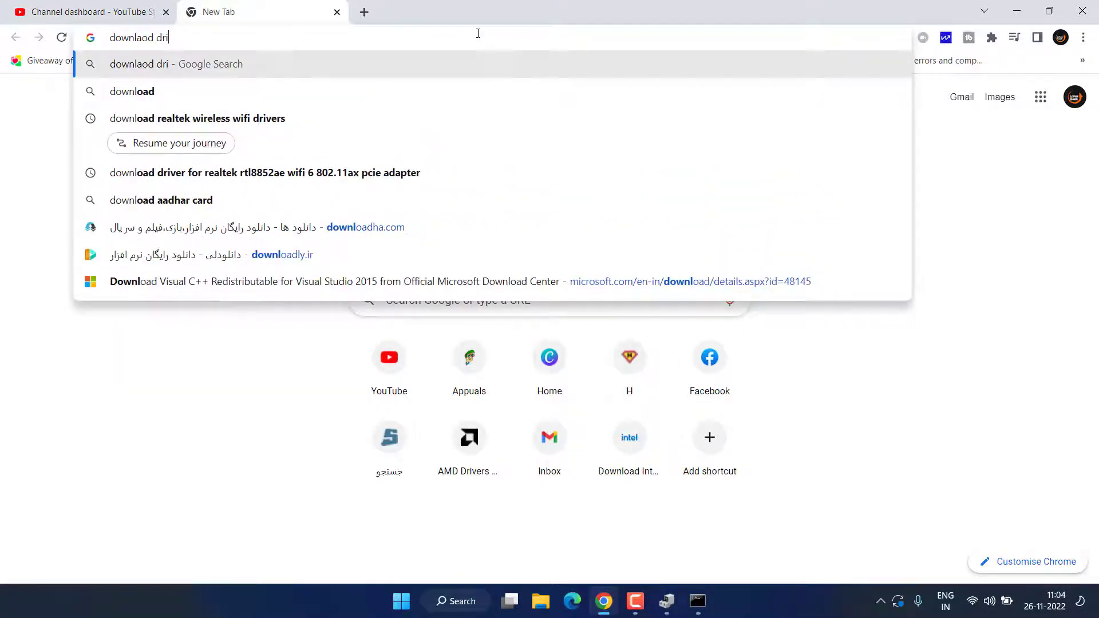
type("ver for ")
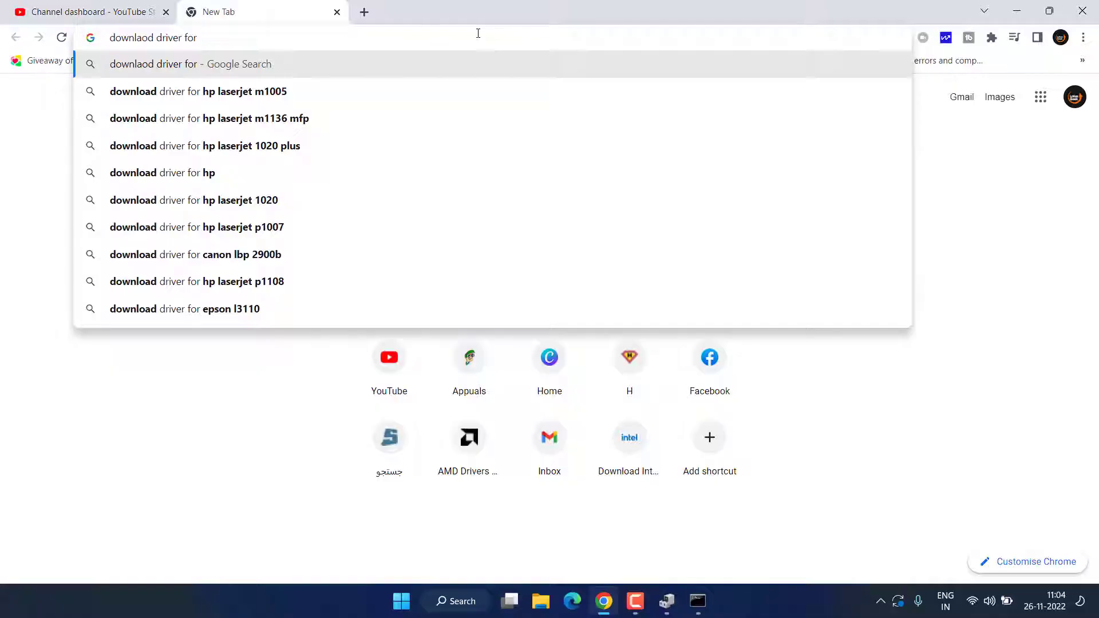
type("Realtek RTL8852AE")
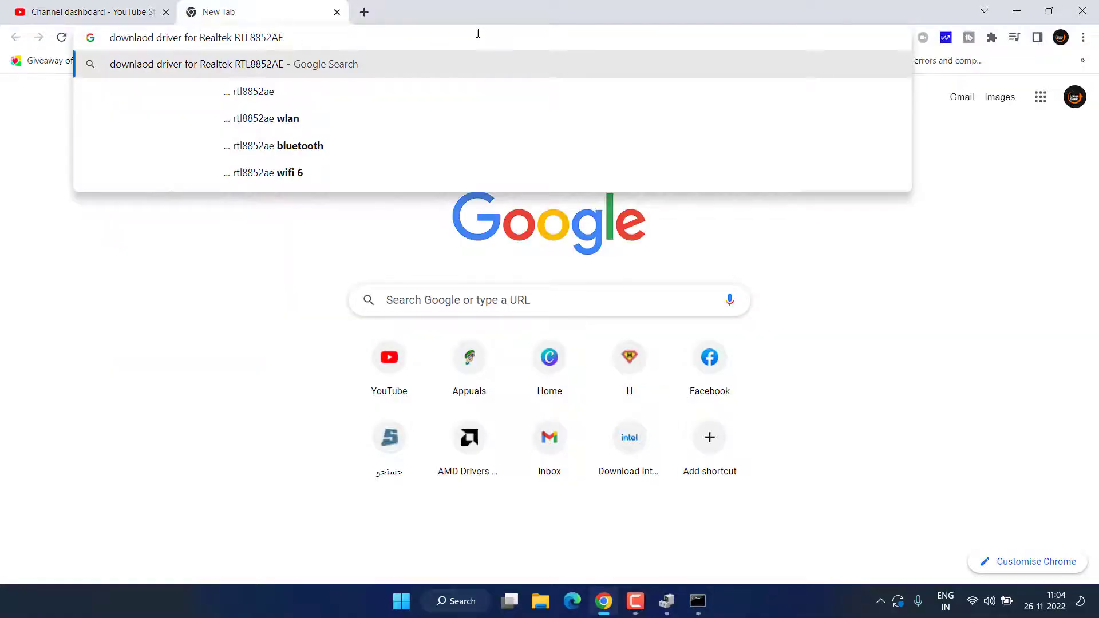
key("Return")
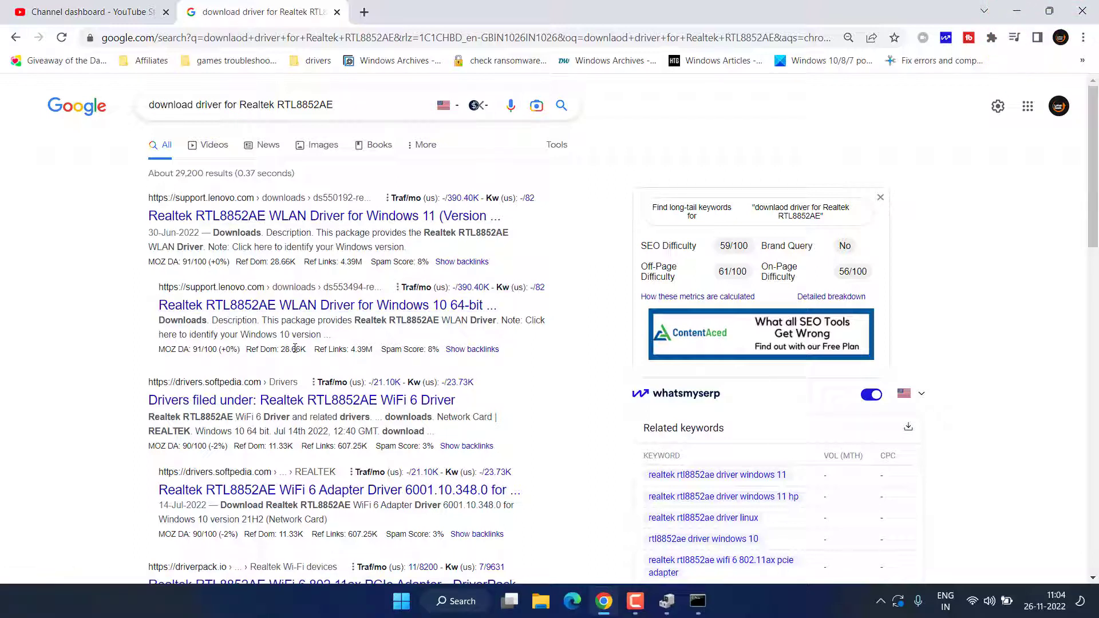
scroll(289, 402, "down", 3)
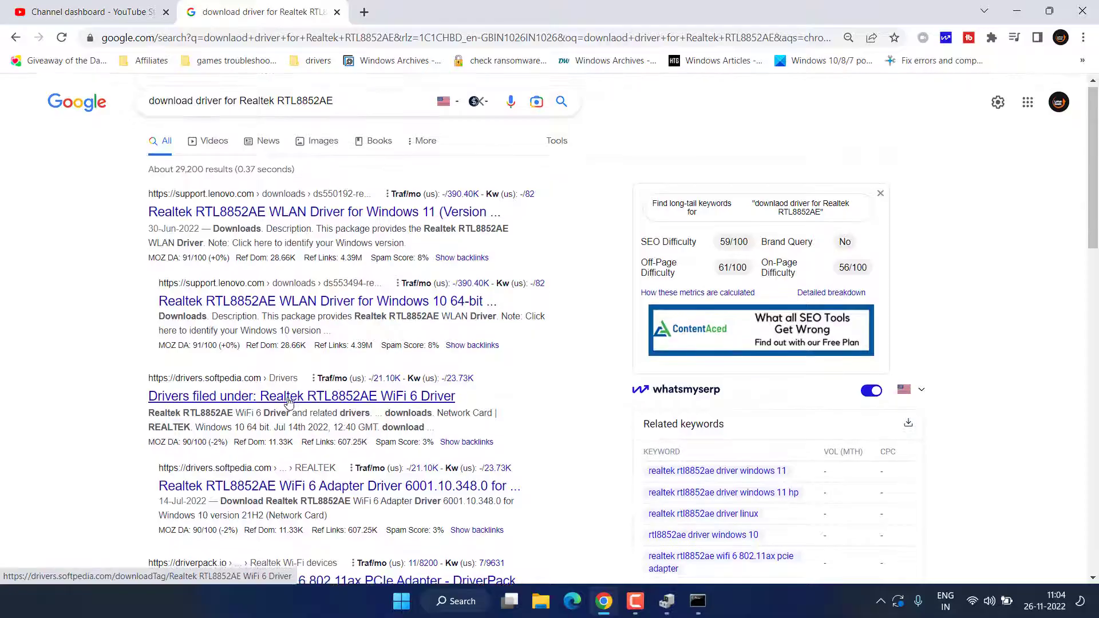
scroll(289, 403, "down", 3)
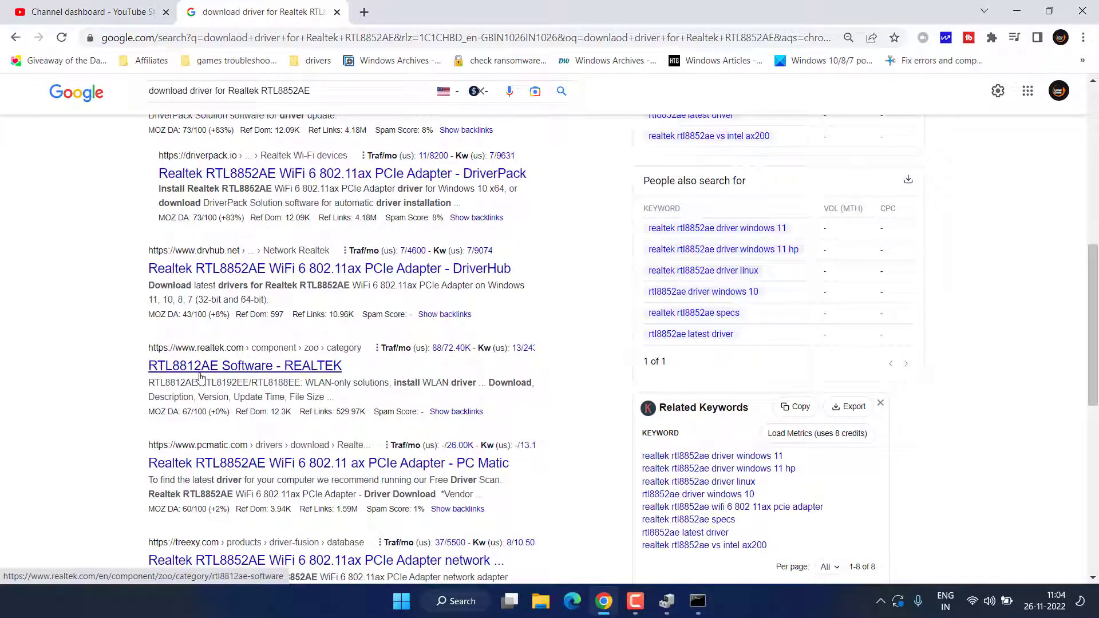
scroll(207, 360, "up", 5)
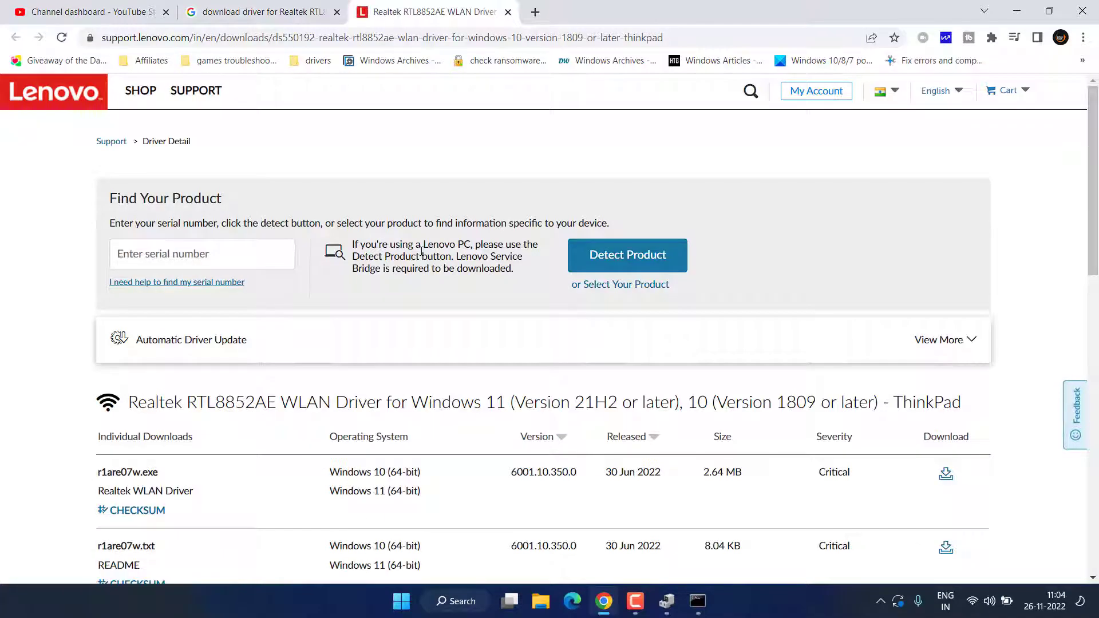
scroll(421, 255, "down", 1)
scroll(361, 317, "down", 1)
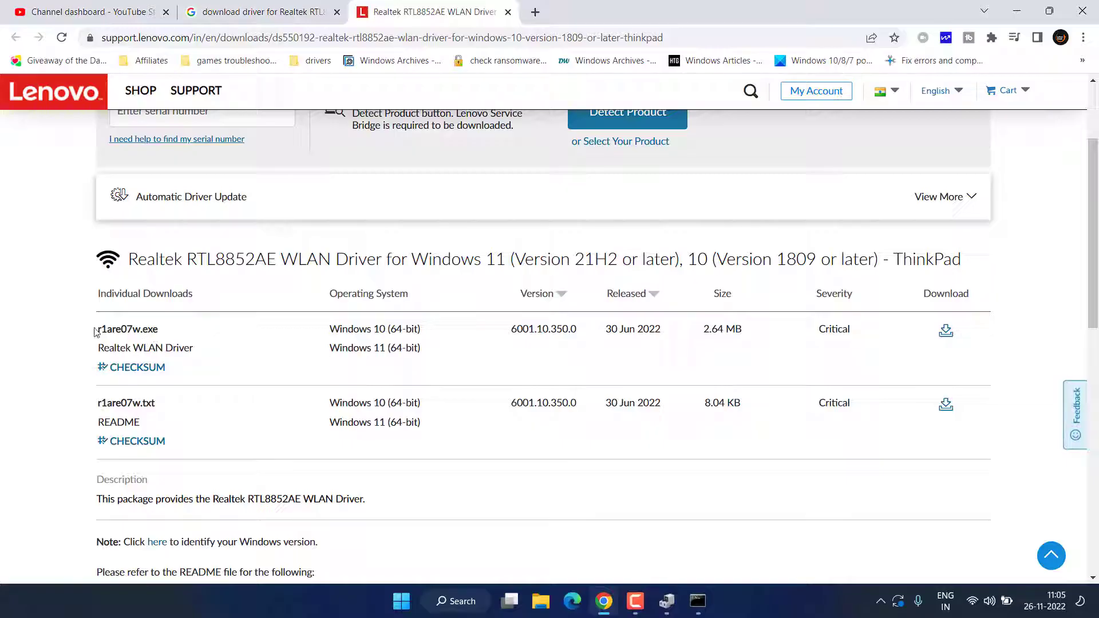
Download the r1are07w.exe Realtek WLAN installer from Lenovo Support to the desktop.
left_click_drag(94, 332, 198, 334)
left_click(939, 339)
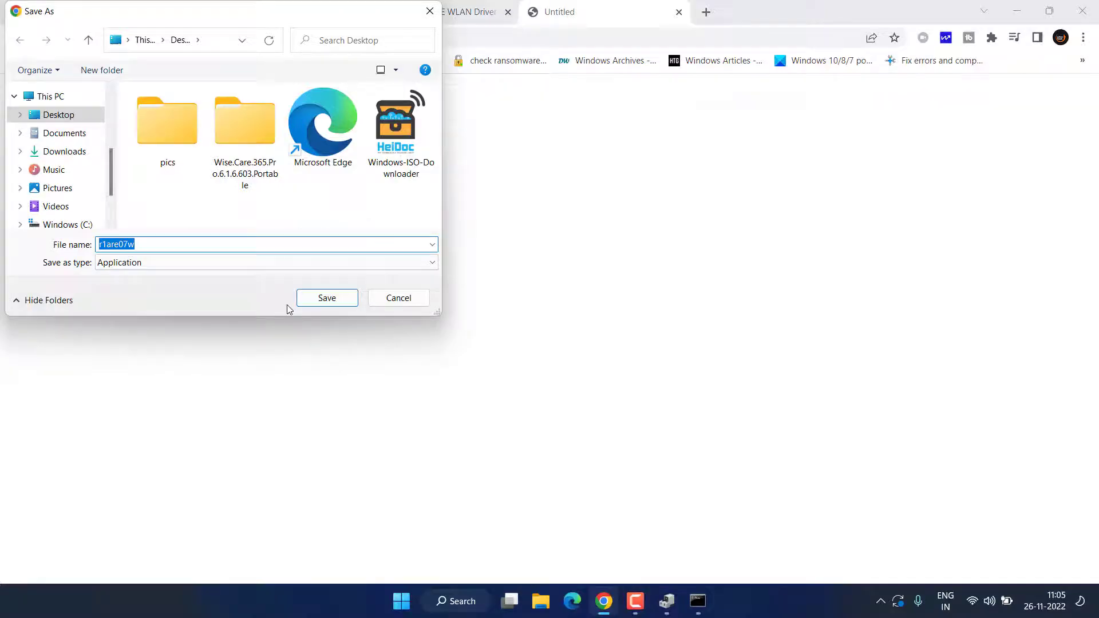
left_click(320, 303)
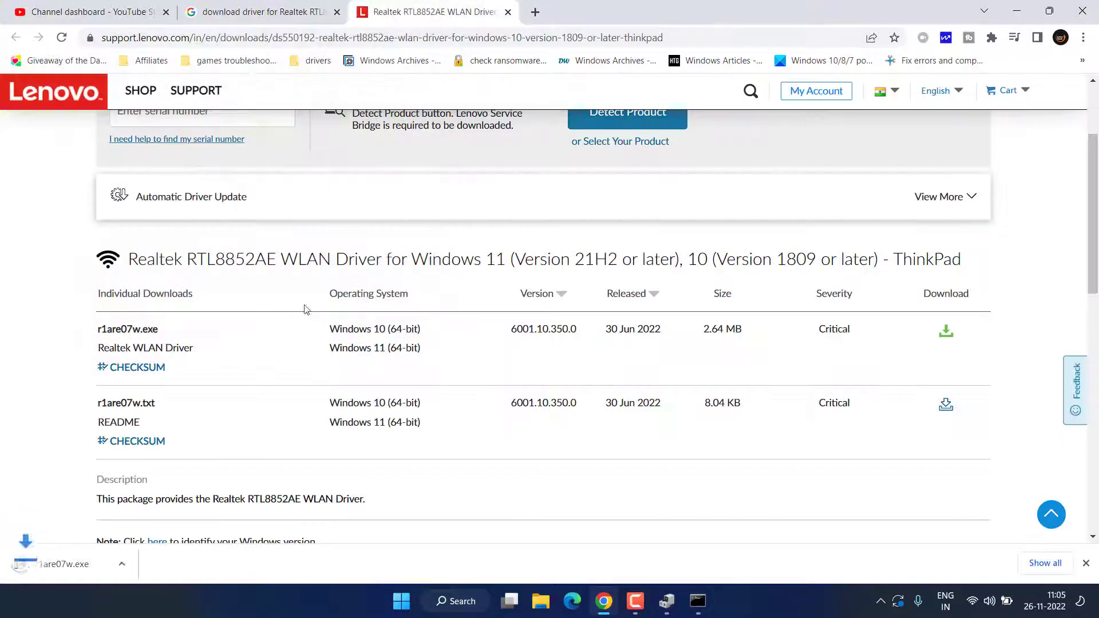
left_click(68, 565)
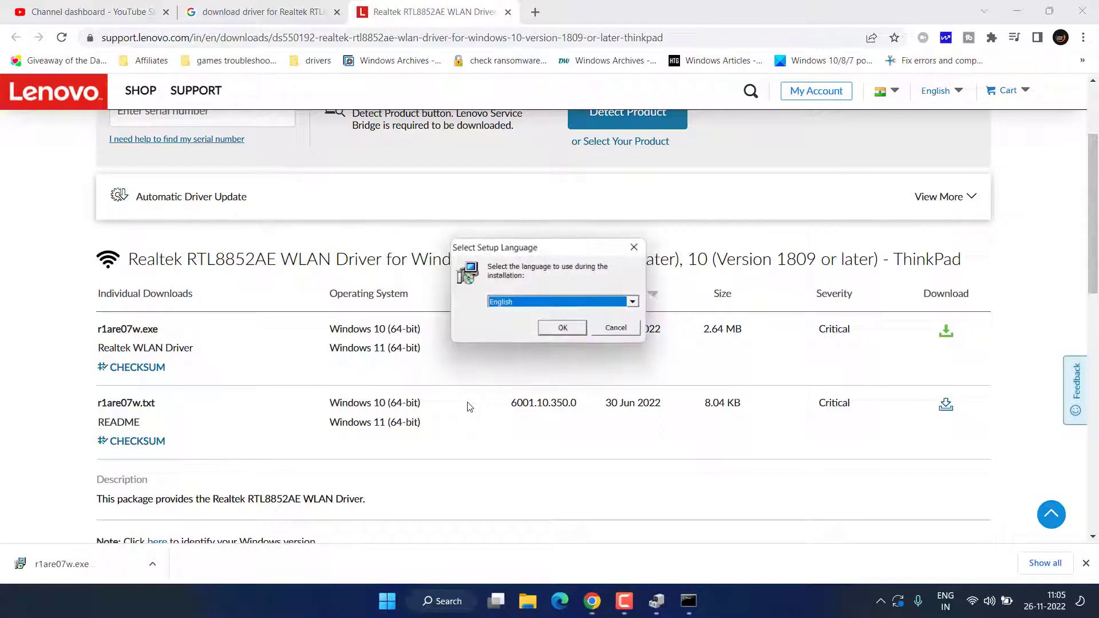
left_click(563, 329)
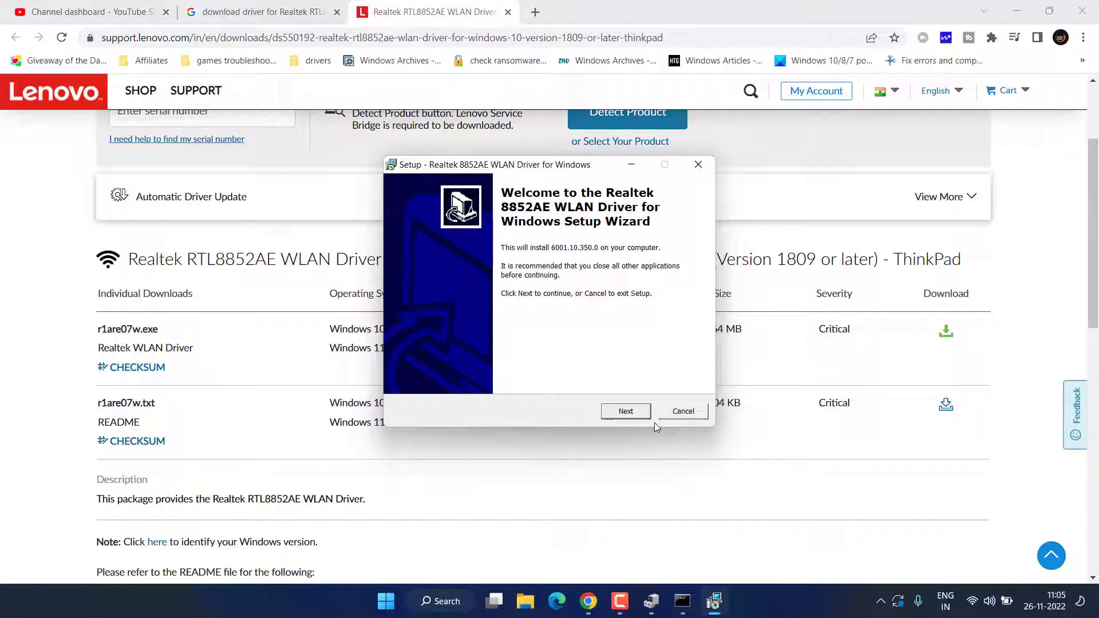
left_click(680, 412)
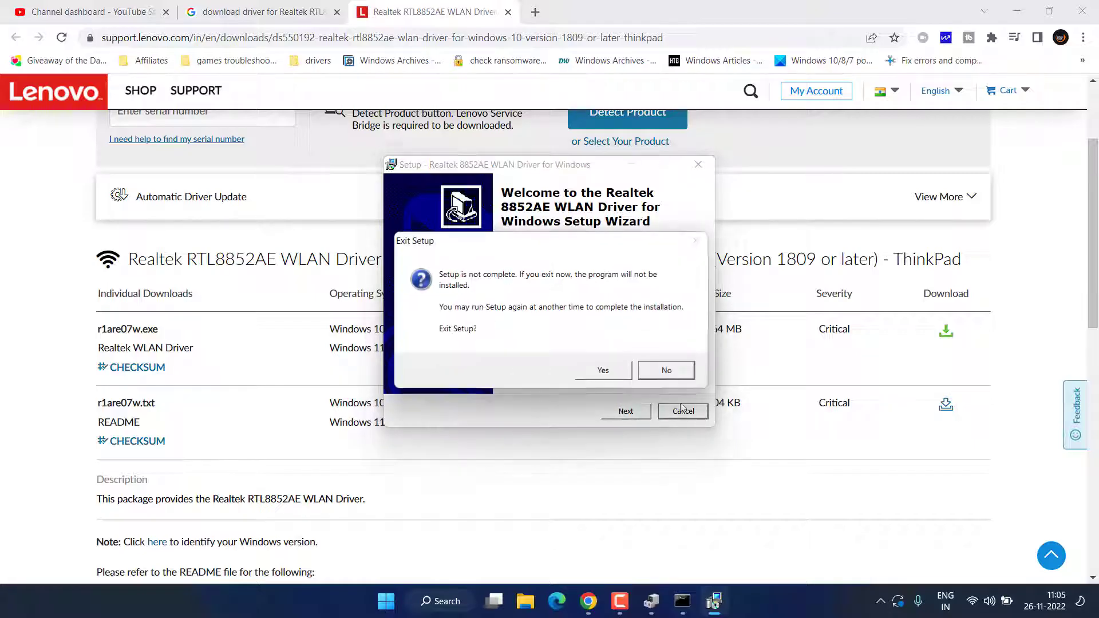
left_click(601, 369)
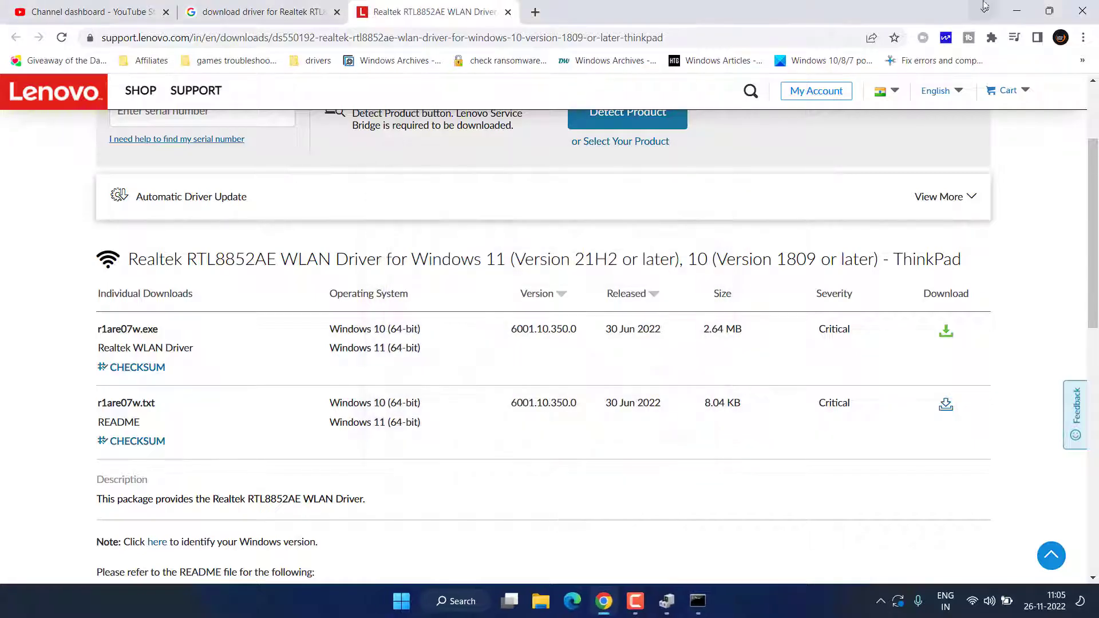
Minimize Chrome so the desktop with the downloaded r1are07w installer is visible.
left_click(1016, 11)
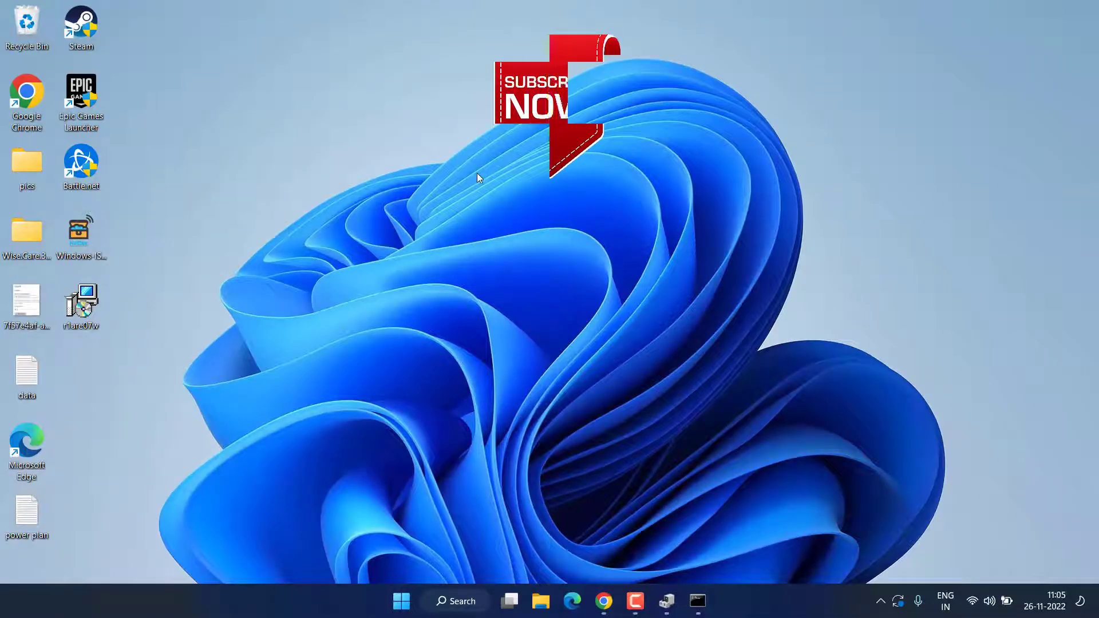